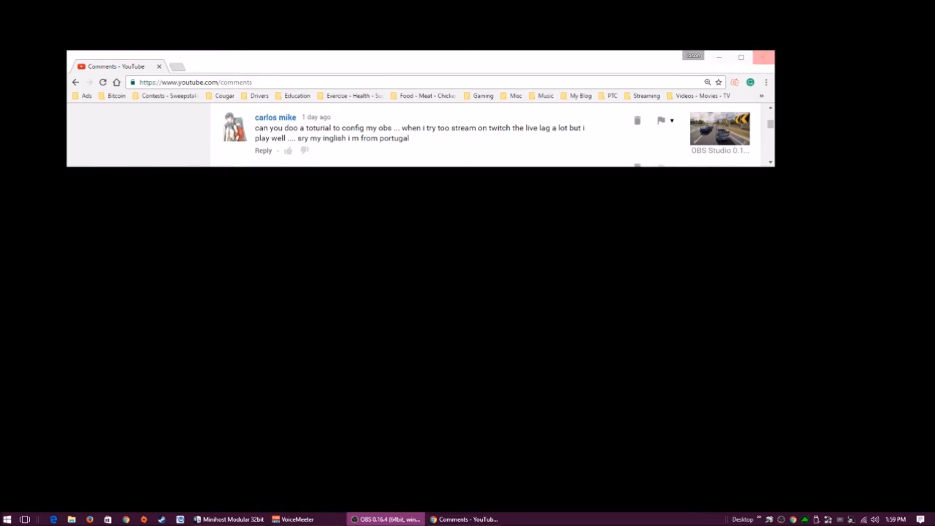
Close the Chrome window showing the YouTube comments page
click(764, 57)
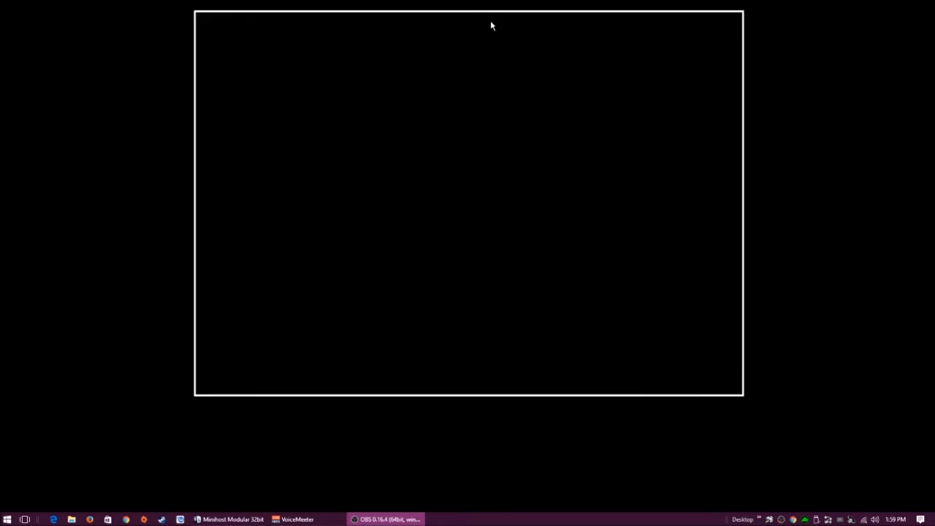
Move the OBS Studio window to the centre of the screen
mouse_move(490, 22)
mouse_down()
mouse_move(468, 105)
mouse_move(487, 74)
mouse_up()
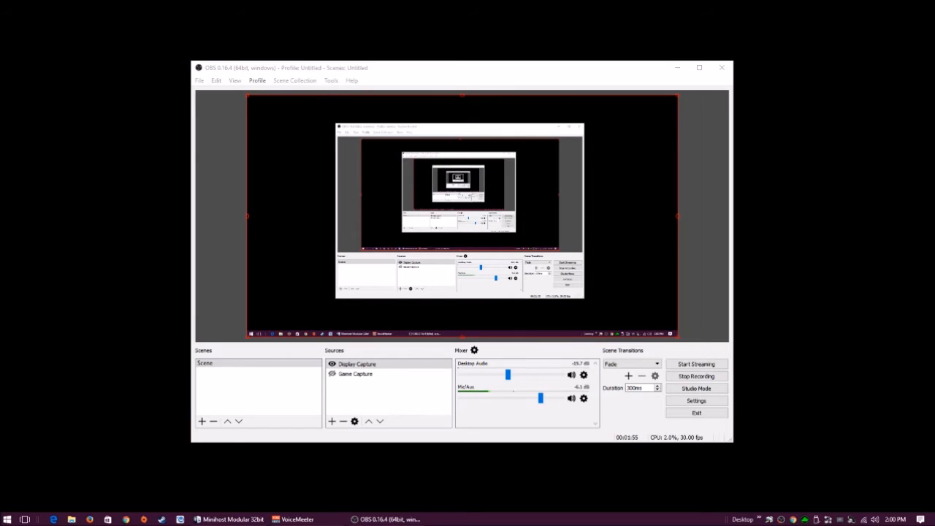
Show the OBS Stream settings: Restream.io with the US-West (San Jose, California) server
click(697, 400)
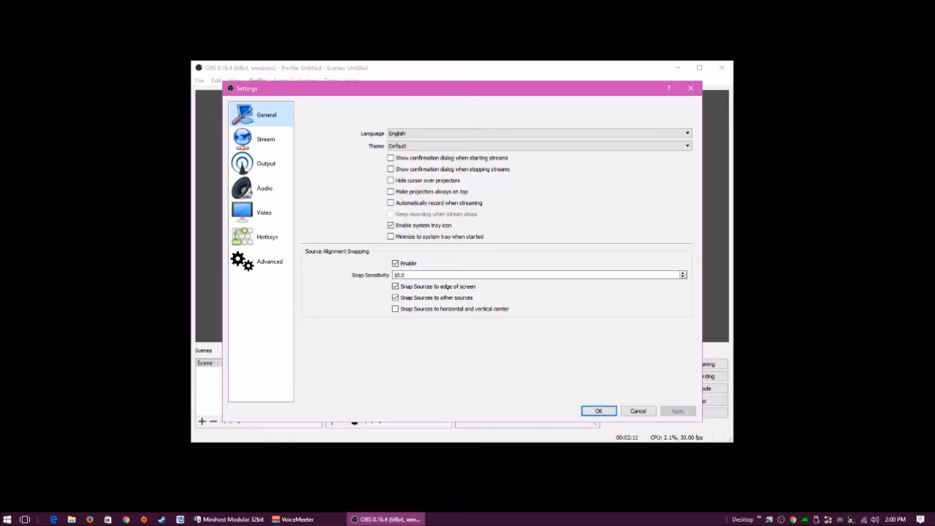
click(262, 139)
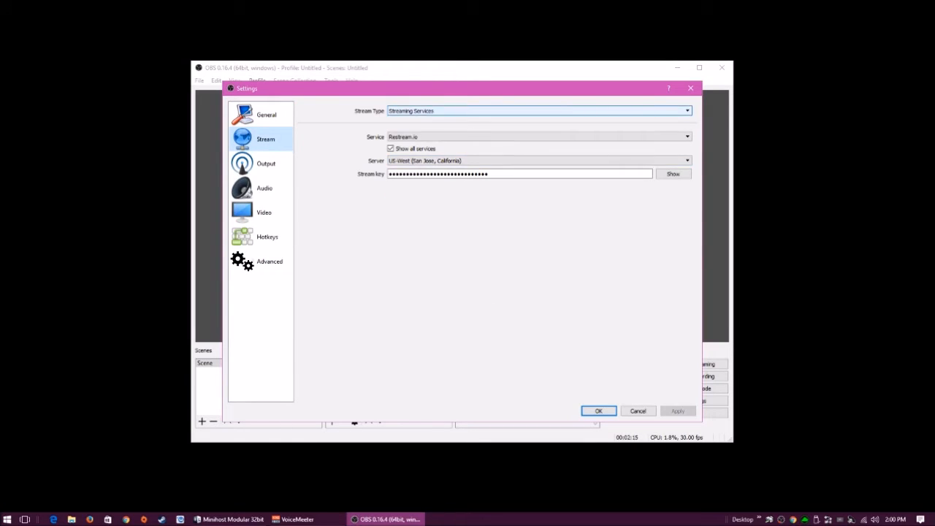
click(540, 111)
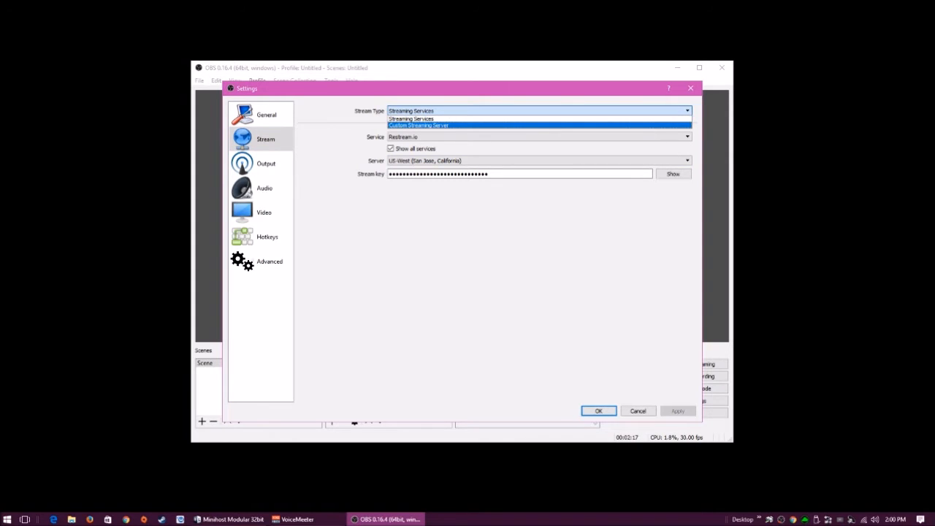
click(411, 118)
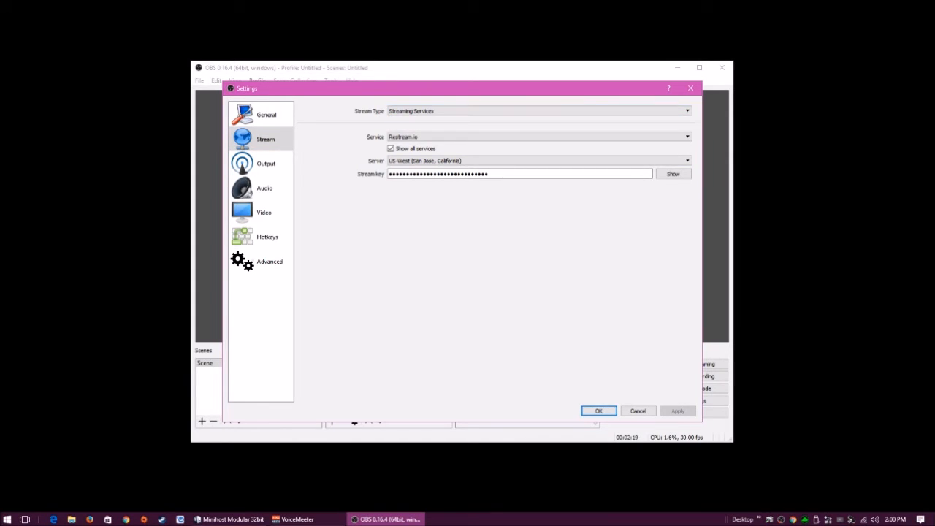
click(539, 137)
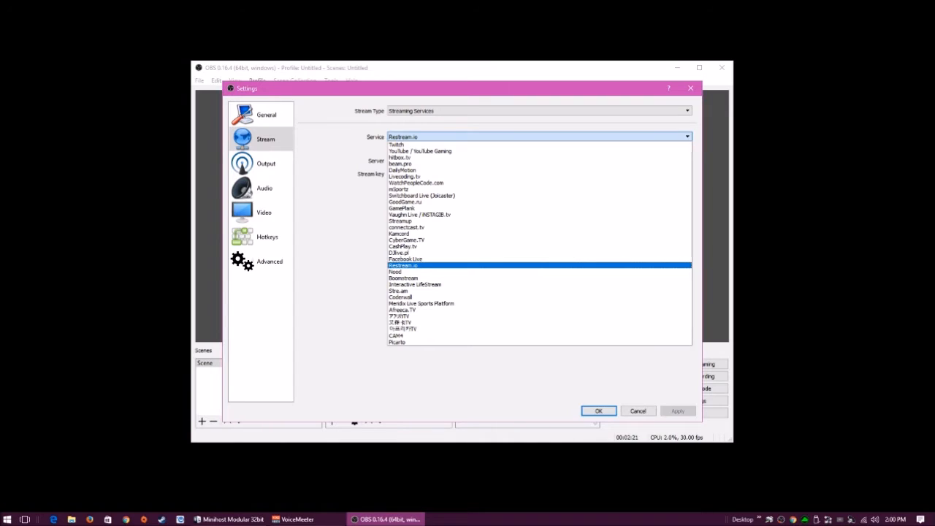
click(539, 265)
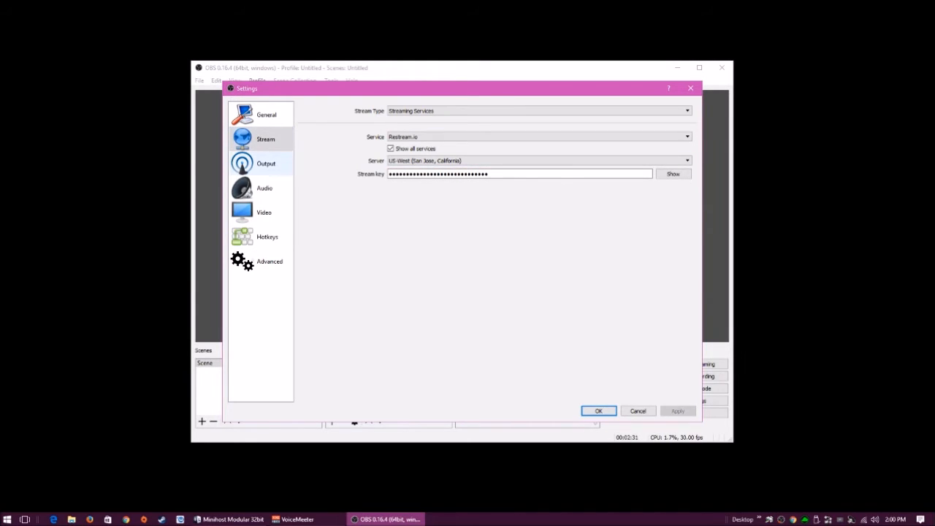
In Output settings, keep ABR rate control and select the 8000 bitrate value
click(266, 164)
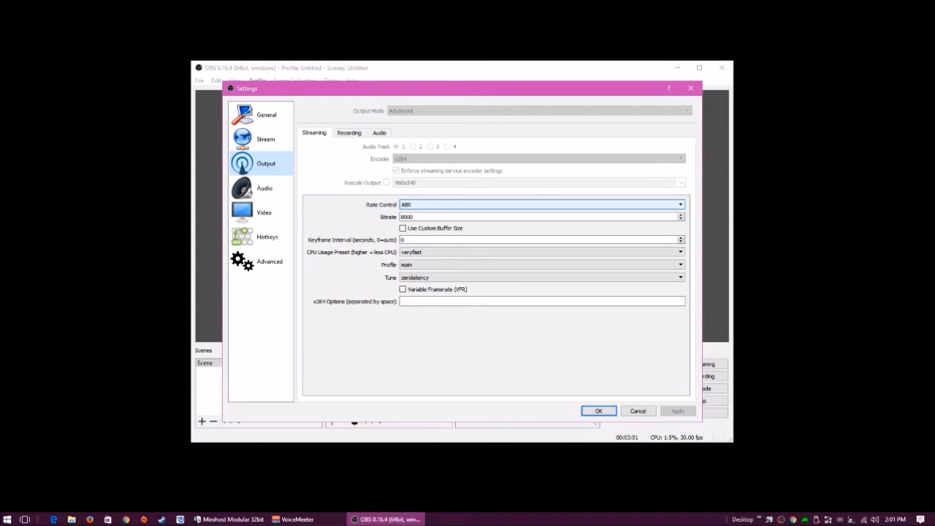
click(543, 205)
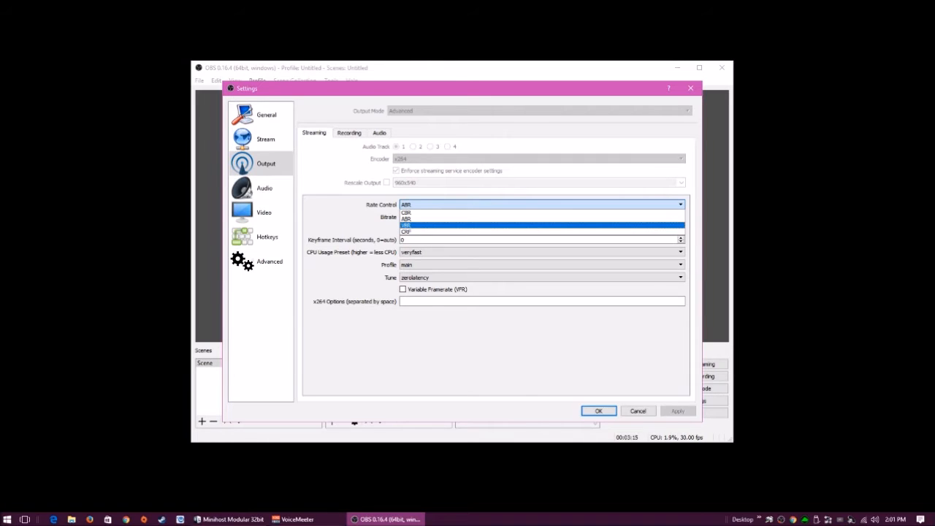
click(512, 219)
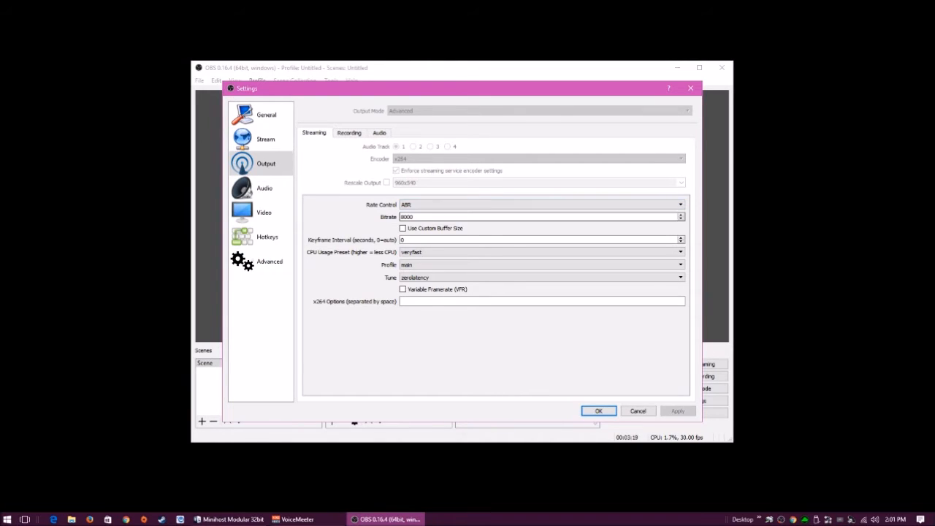
key(Tab)
Leave rate control at ABR and list the CPU usage presets, ultrafast through placebo
click(541, 205)
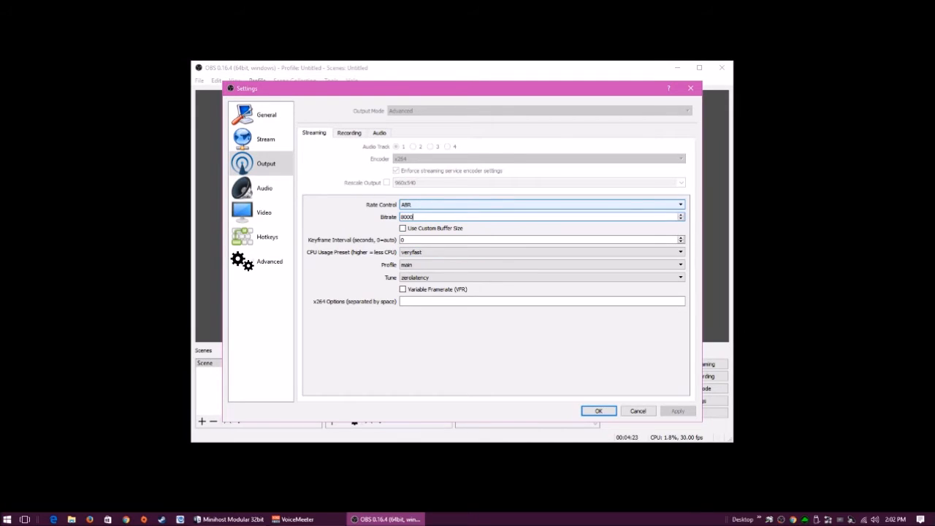
key(alt+Down)
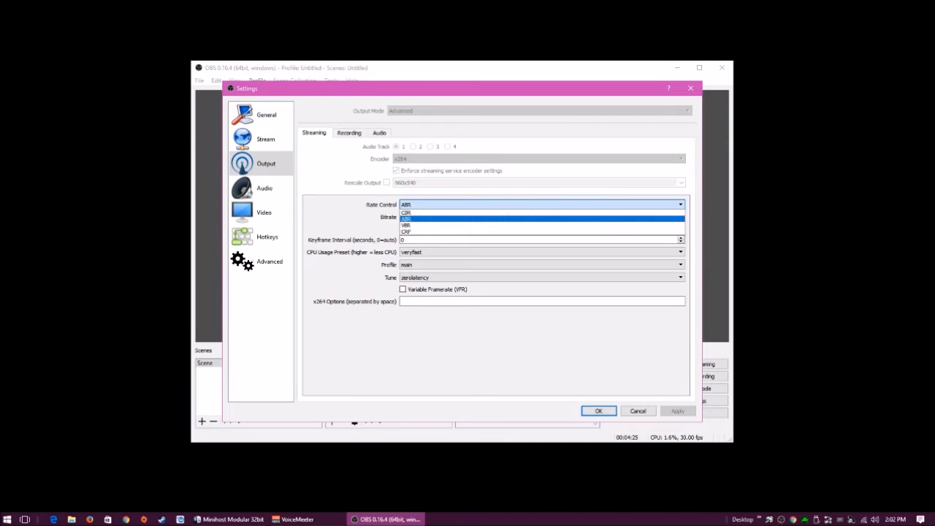
key(Escape)
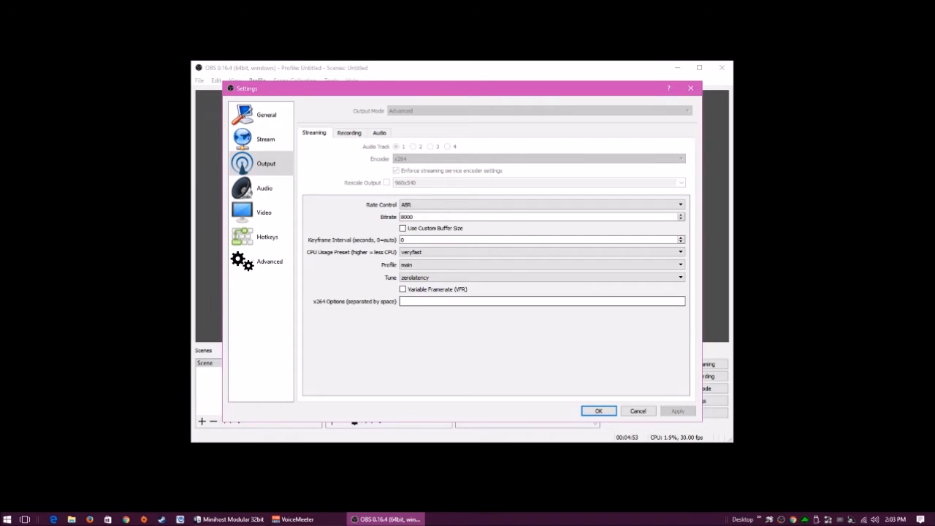
click(542, 252)
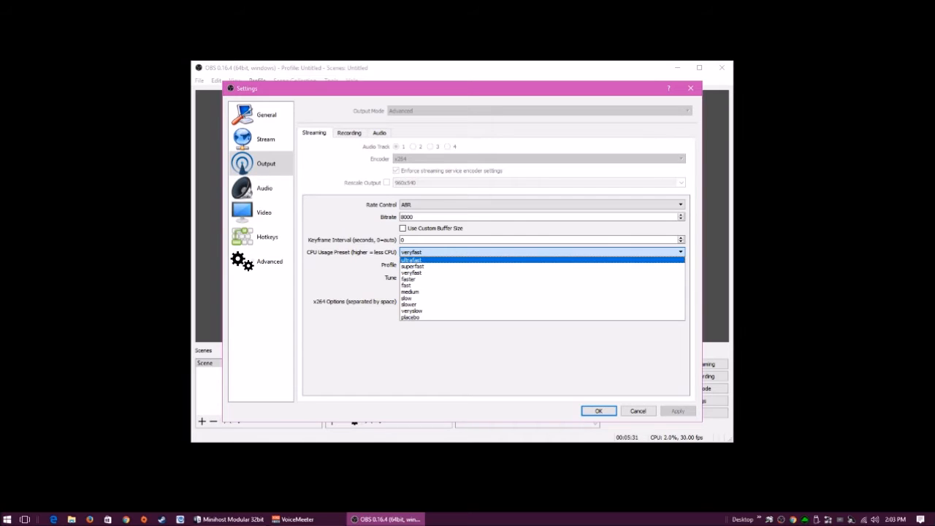
Keep the veryfast preset and main profile, and list the tune choices with zerolatency set
click(411, 273)
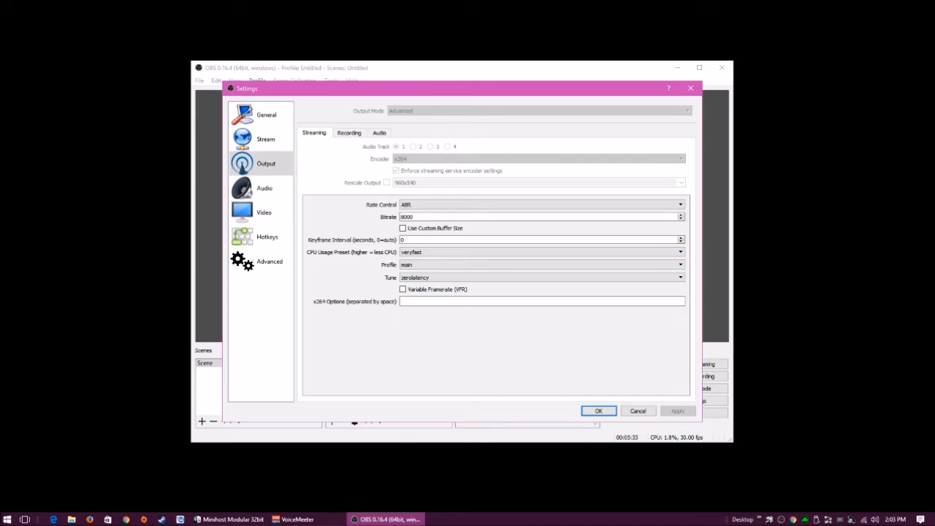
click(543, 265)
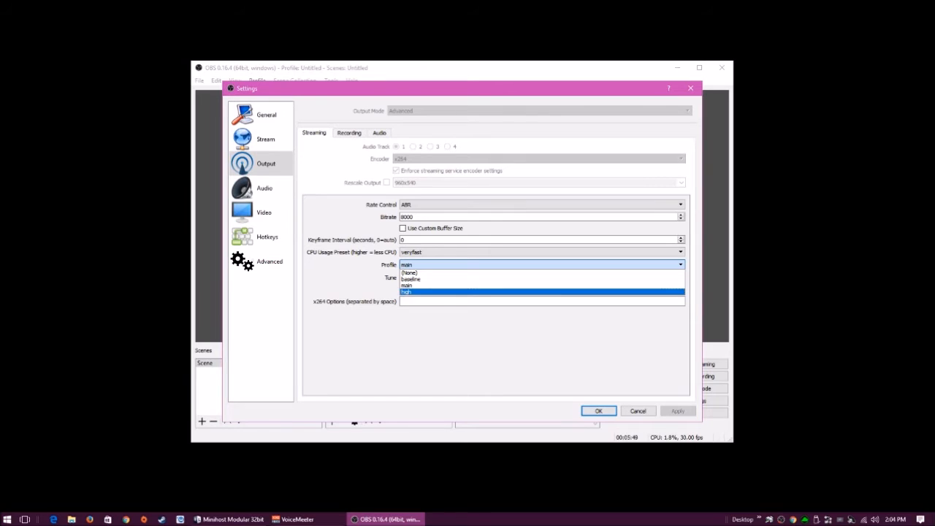
click(542, 286)
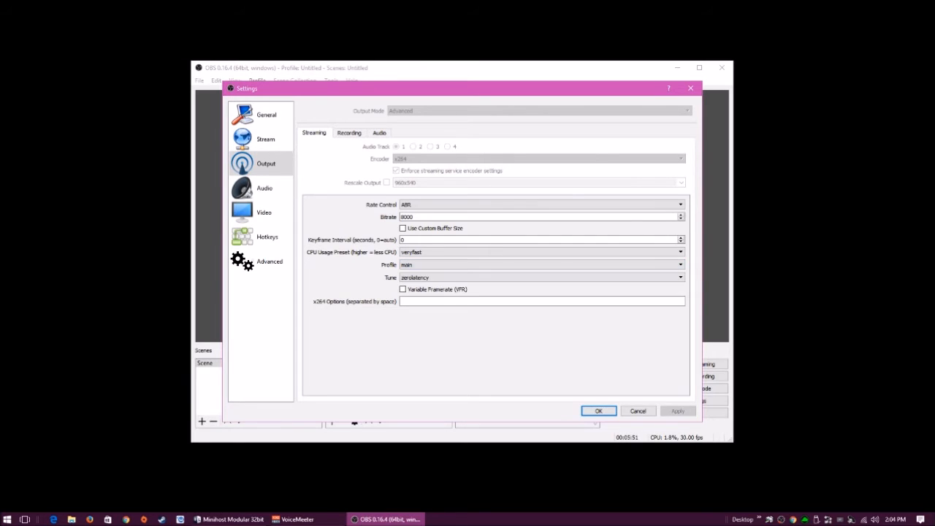
click(542, 278)
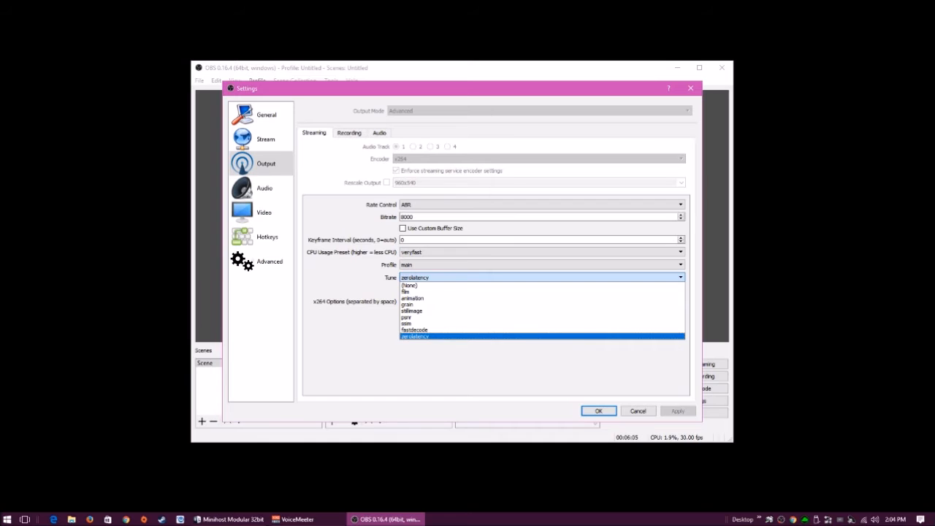
Keep zerolatency tune; show recording output: NVENC H.264, CBR 50000, High Quality, high profile
click(415, 336)
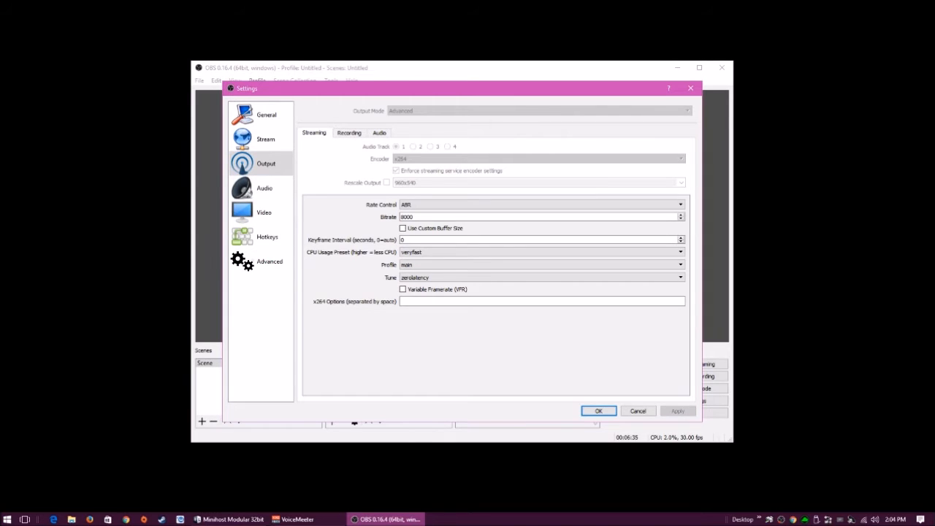
click(349, 133)
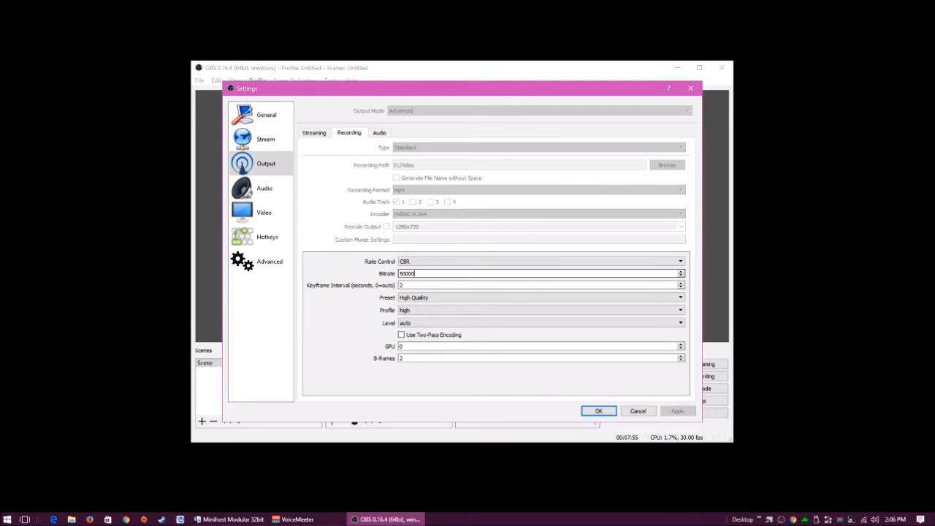
double_click(413, 273)
click(405, 273)
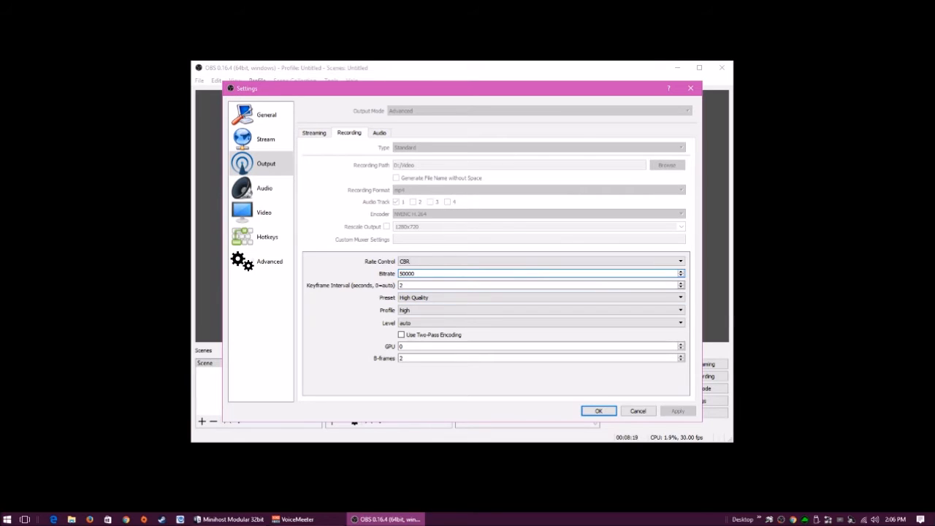
click(540, 297)
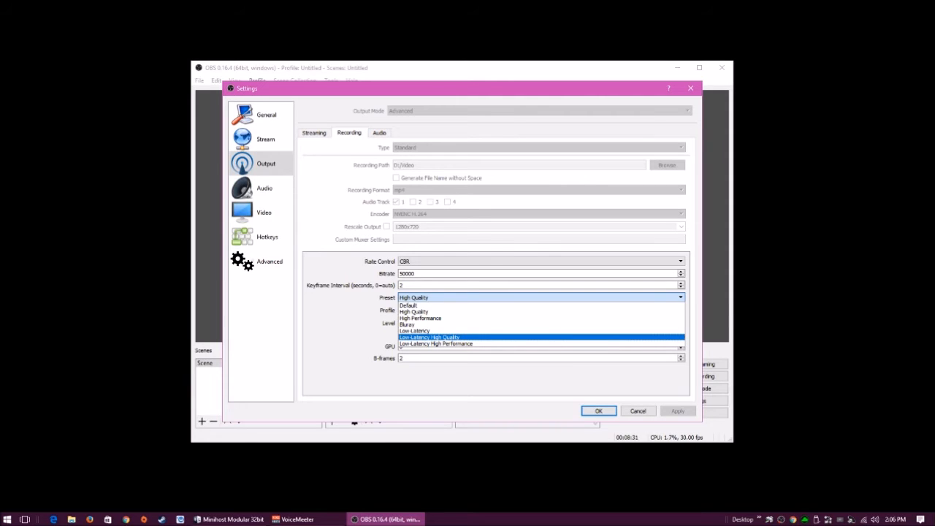
click(439, 312)
click(439, 311)
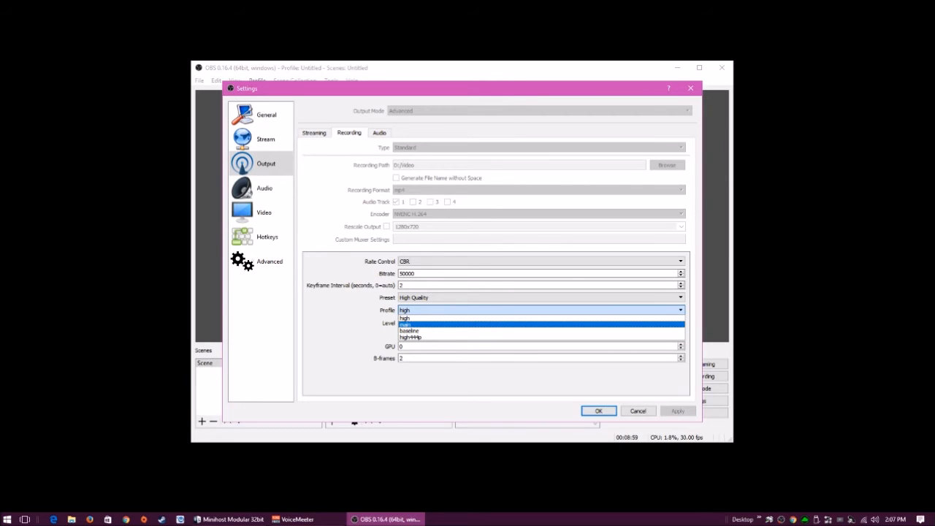
click(439, 318)
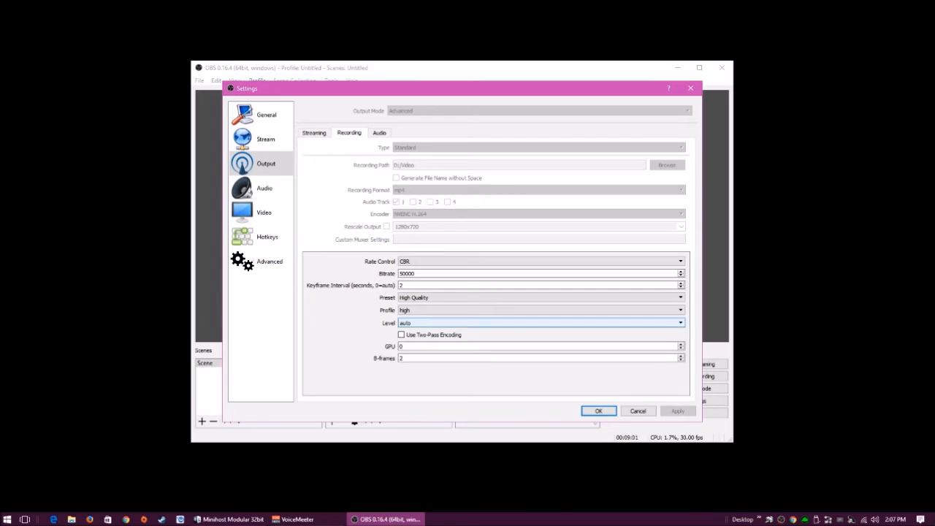
click(540, 323)
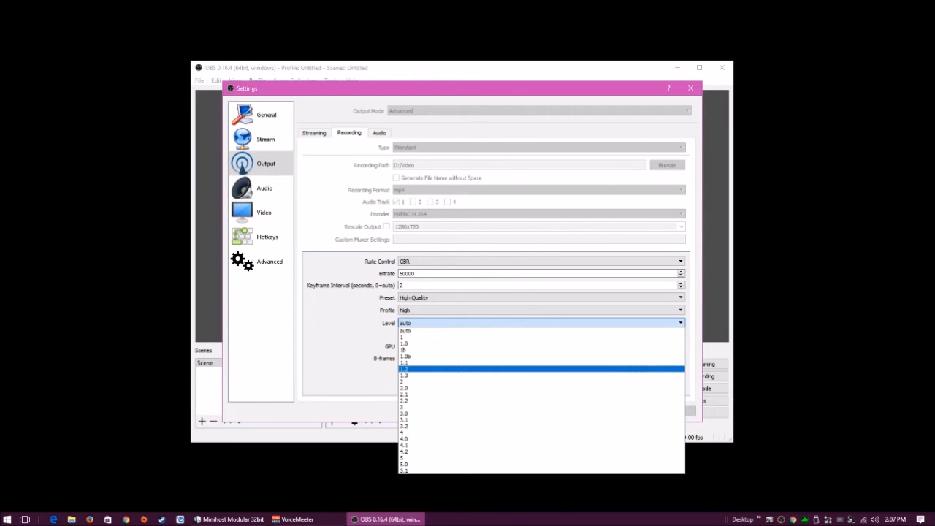
click(542, 331)
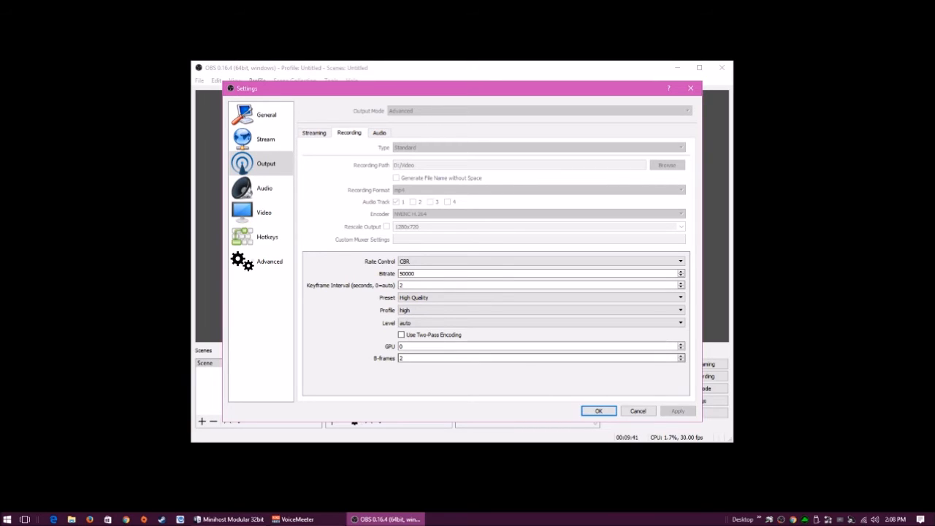
double_click(401, 358)
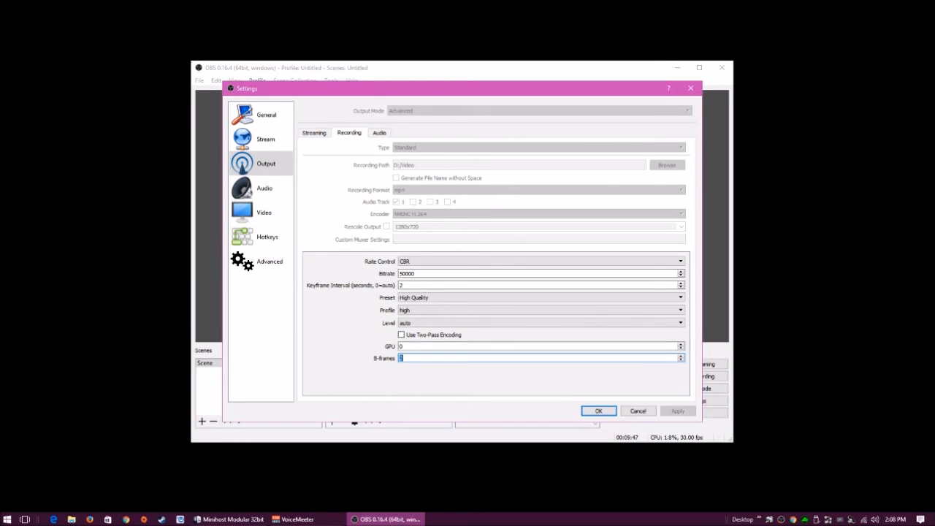
click(380, 132)
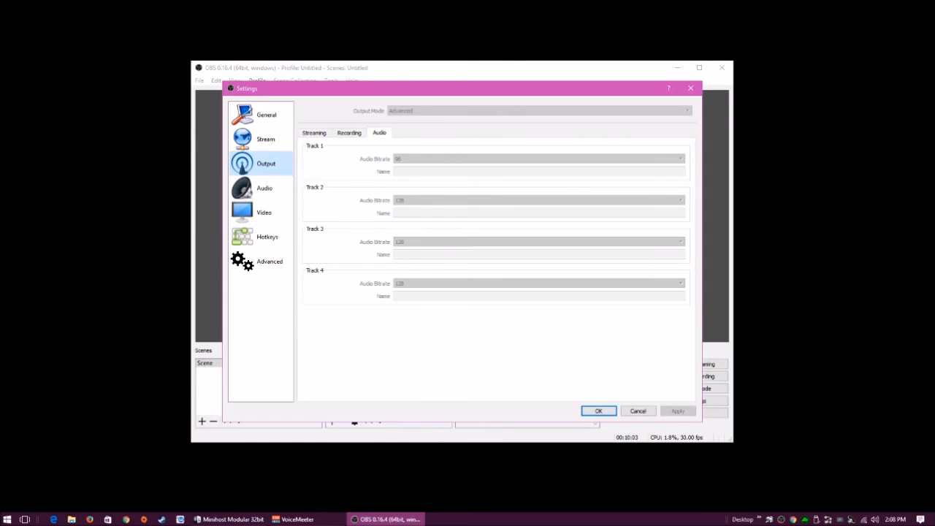
click(350, 133)
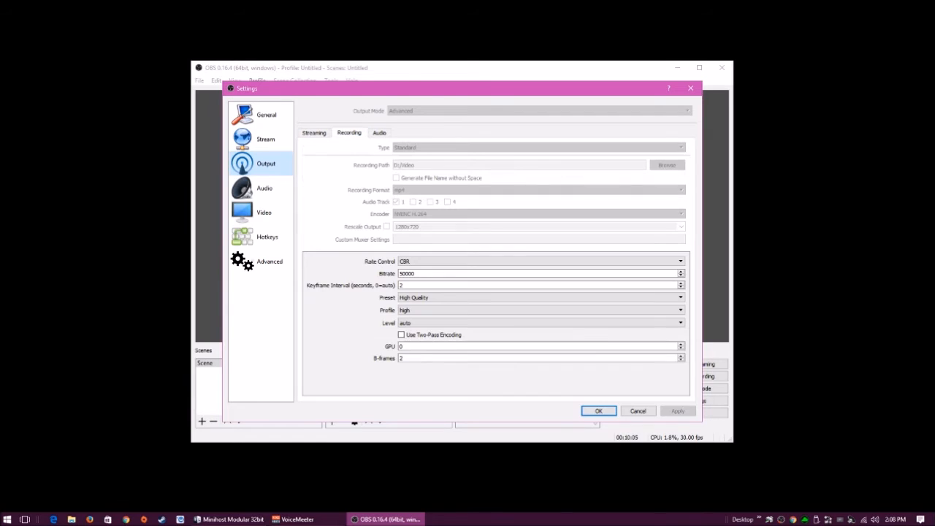
click(380, 133)
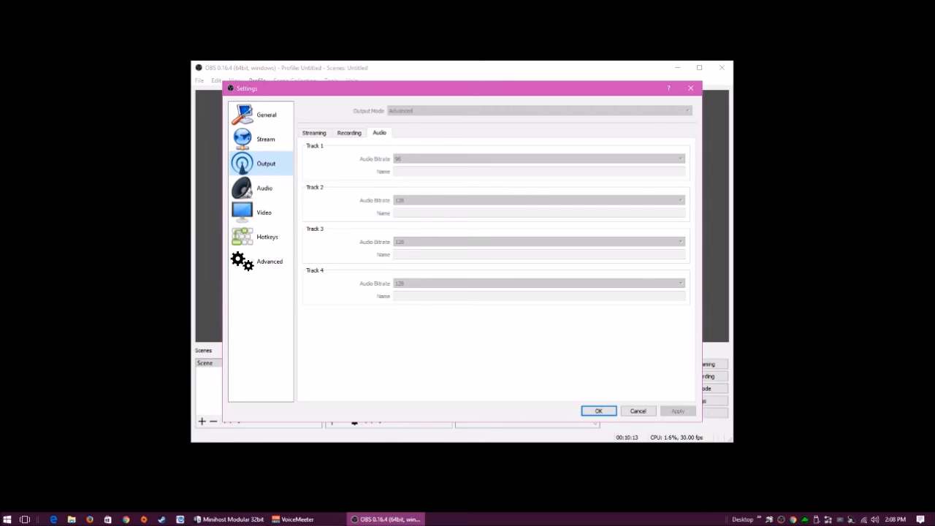
click(350, 133)
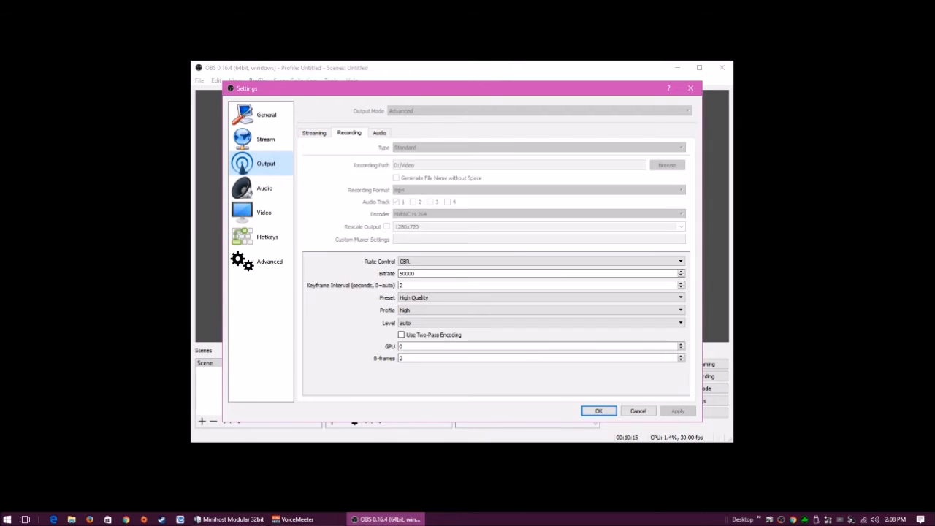
click(314, 133)
click(350, 133)
click(379, 133)
click(315, 133)
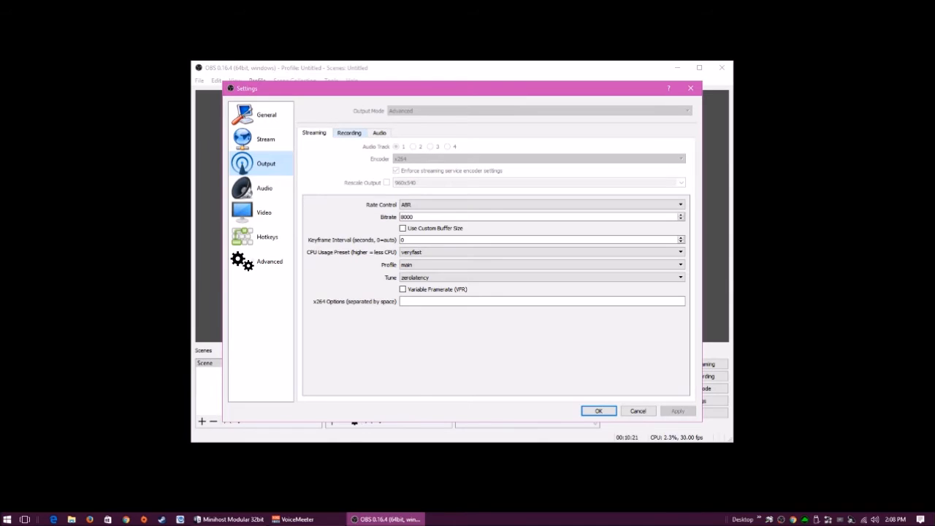
click(349, 133)
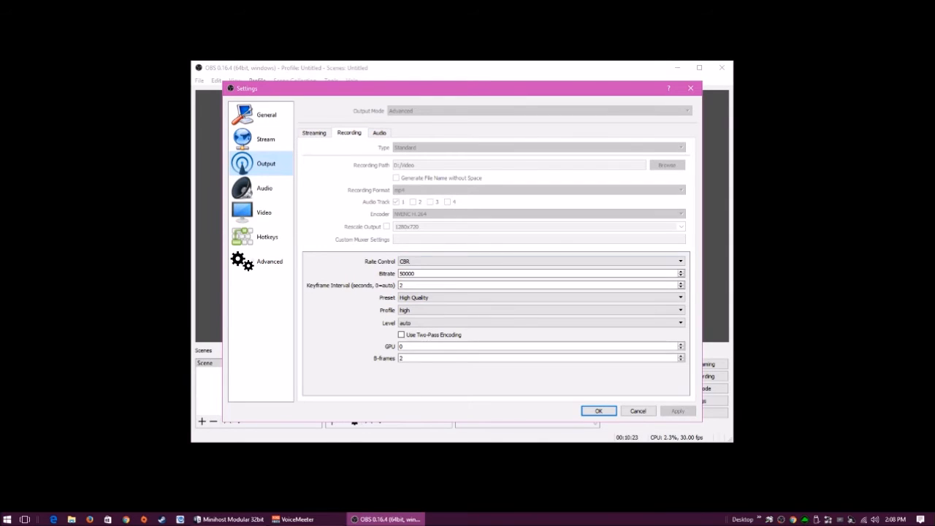
click(314, 133)
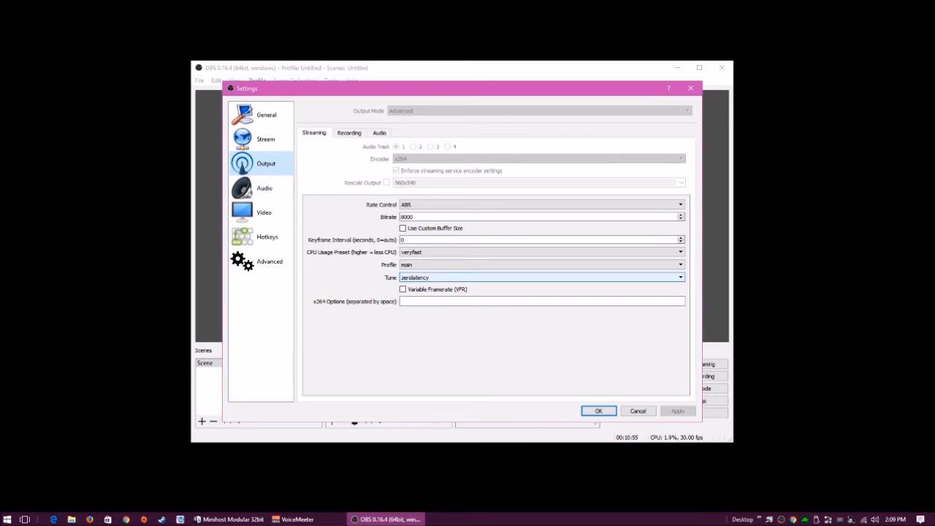
click(363, 133)
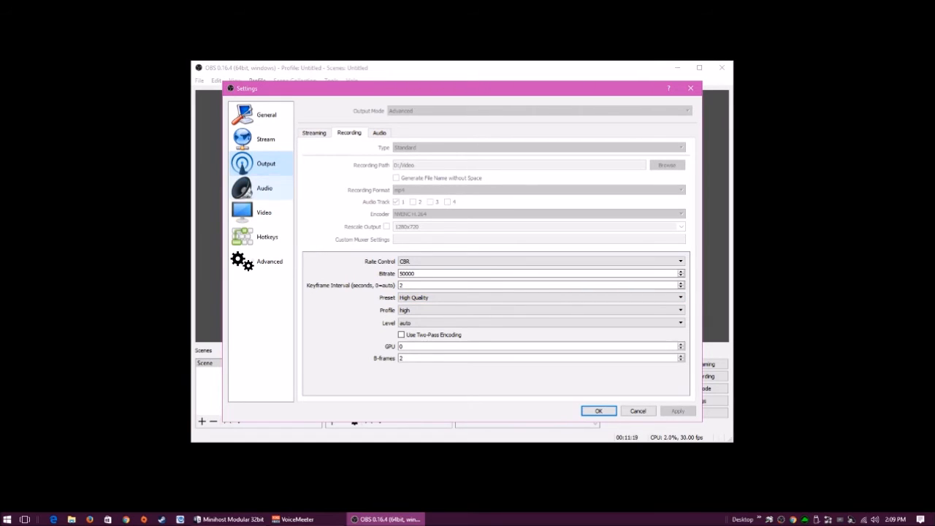
On the Audio page, keep the 44.1khz sample rate and Stereo channels
click(263, 189)
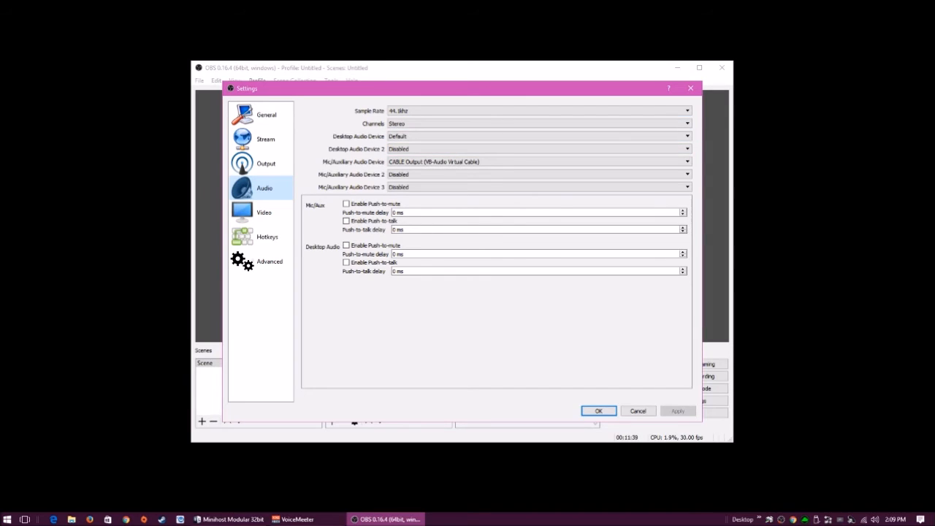
click(538, 110)
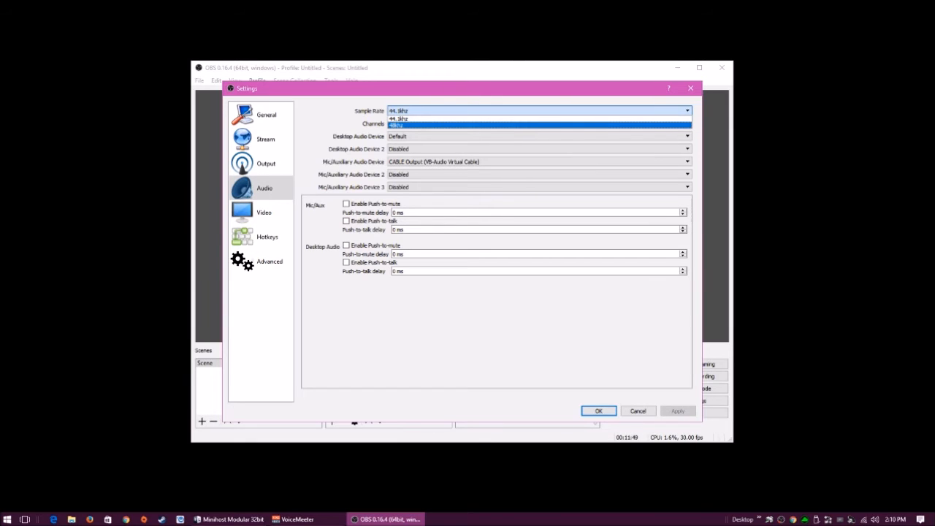
click(537, 118)
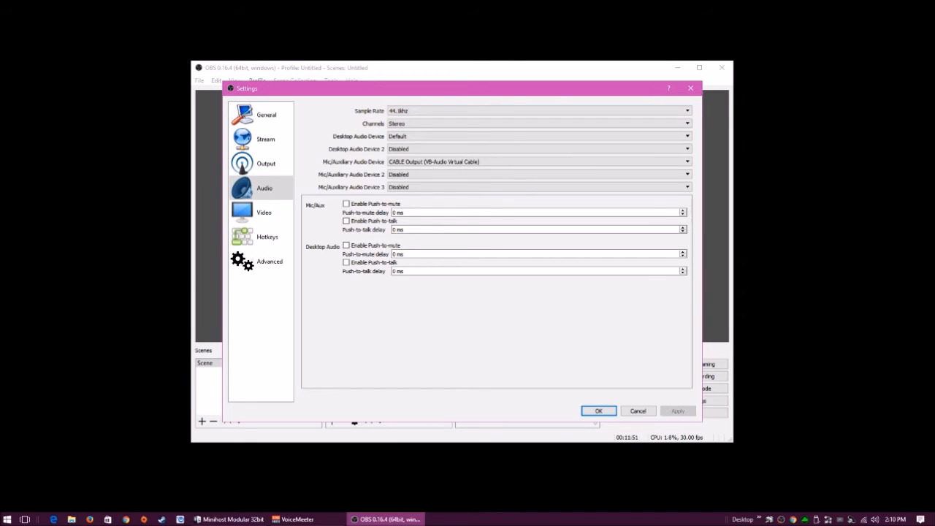
click(537, 124)
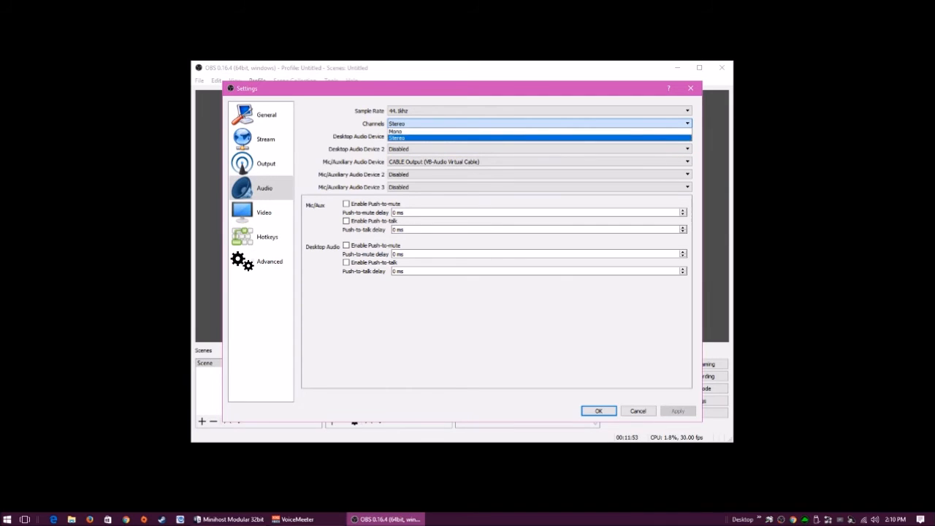
click(537, 138)
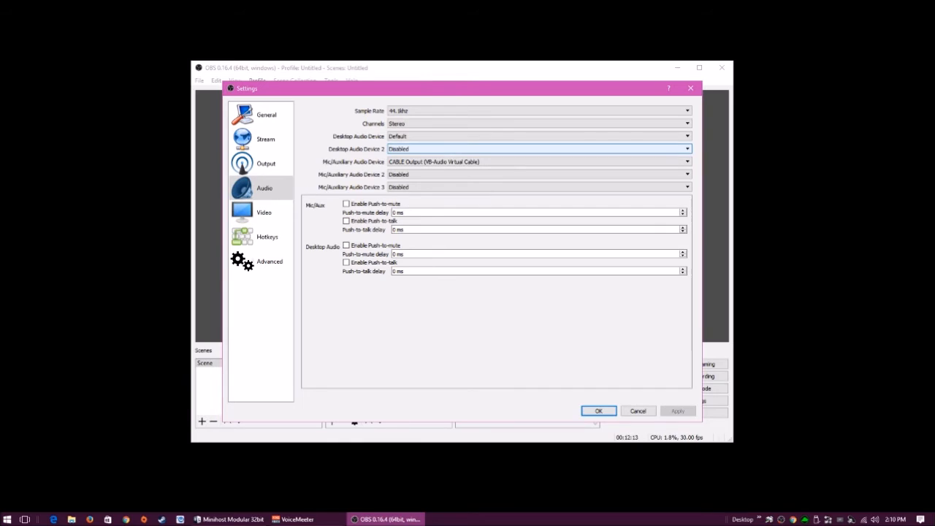
click(540, 149)
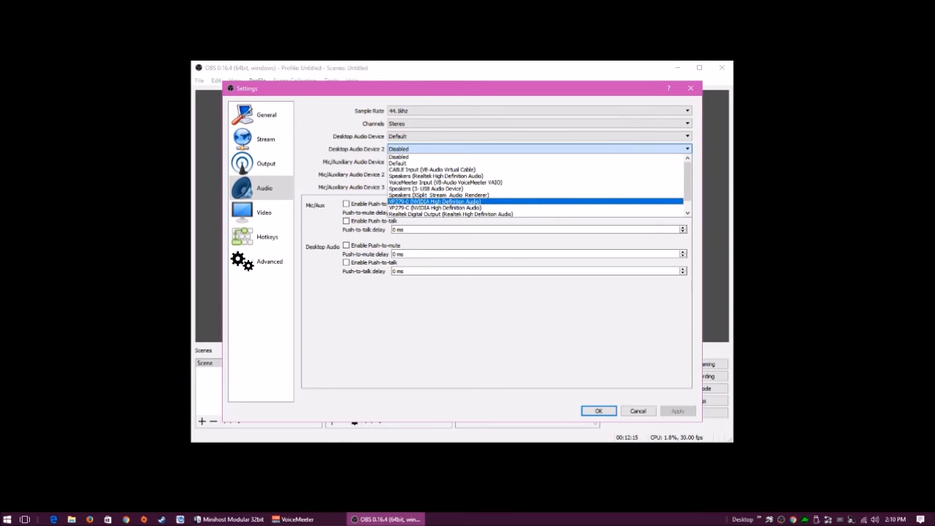
scroll(540, 176, down, 1)
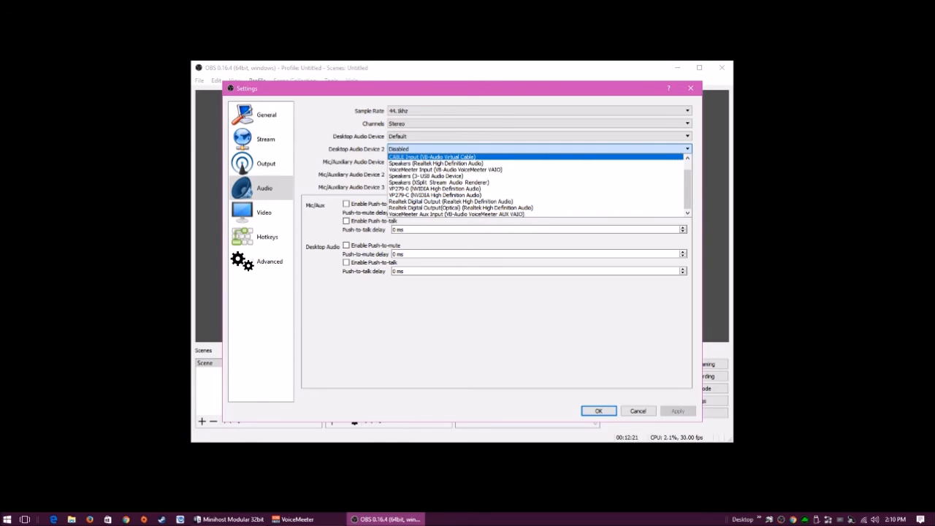
key(Escape)
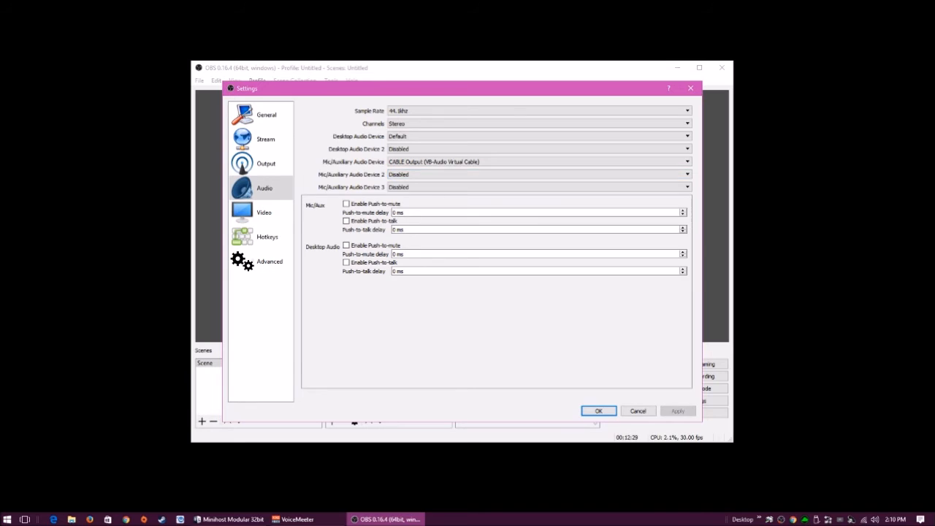
click(538, 162)
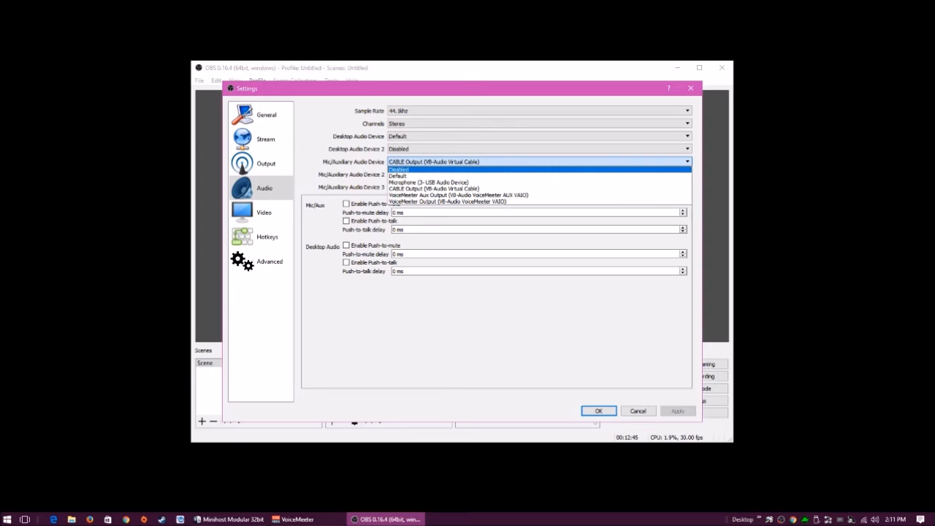
key(Escape)
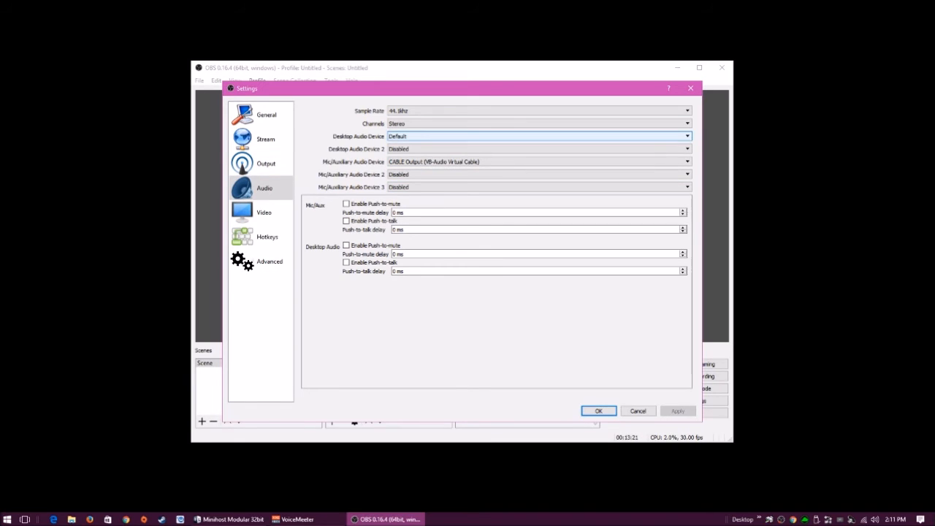
click(539, 162)
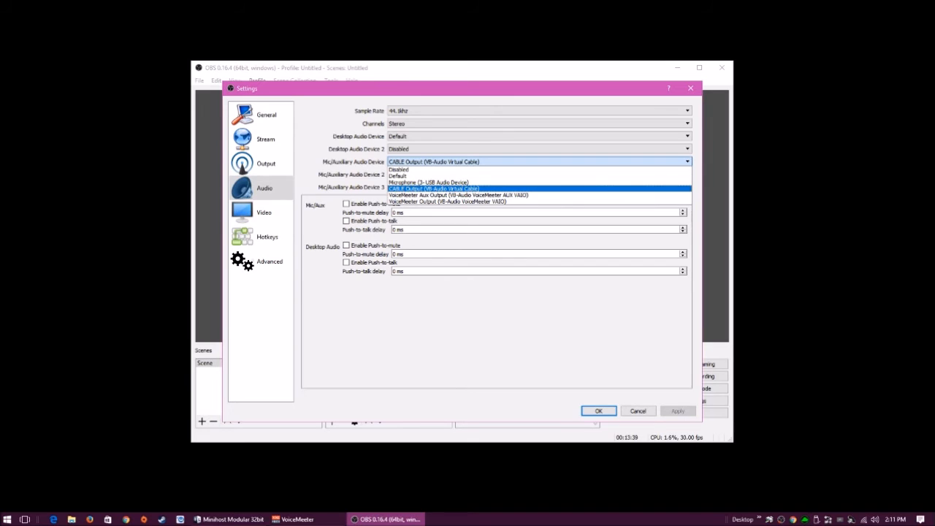
key(Escape)
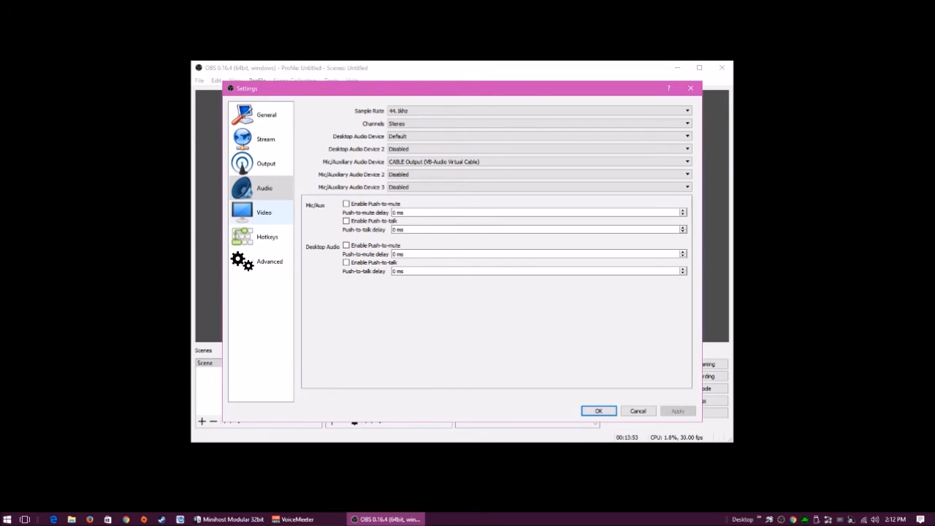
Review video settings (1920x1080 canvas, 1280x720 output, 30 FPS), then view the Hotkeys page
click(264, 212)
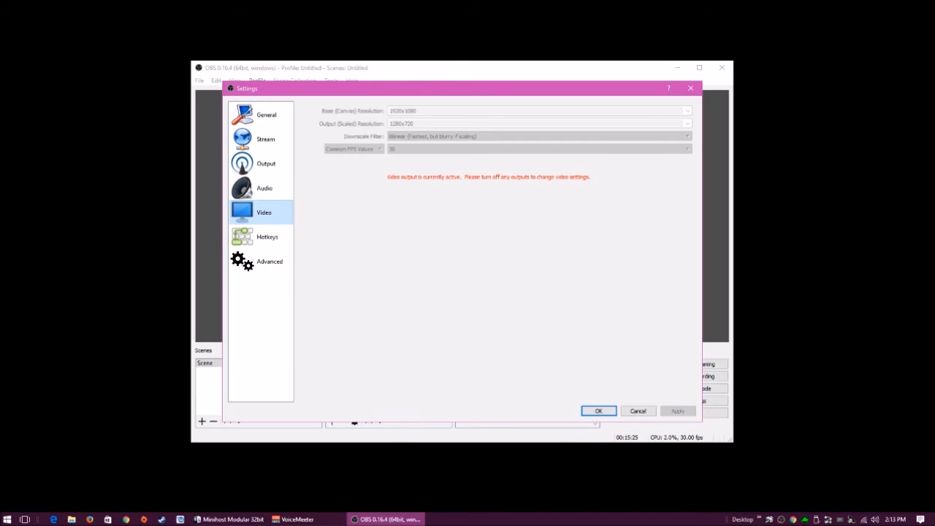
click(263, 237)
Scan the unassigned Hotkeys list, then show Advanced: Idle priority, auto-reconnect 7 s, 20 retries
scroll(457, 228, down, 2)
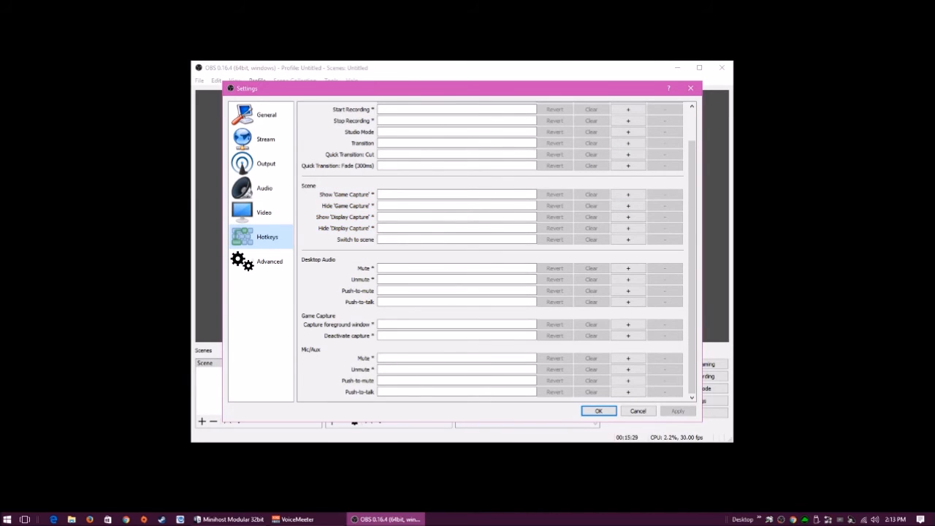
scroll(457, 235, up, 2)
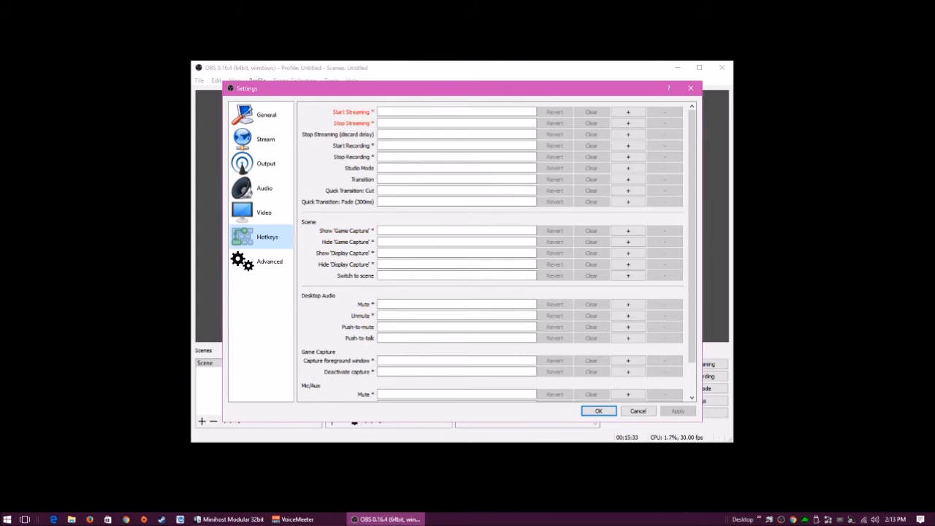
scroll(457, 223, down, 1)
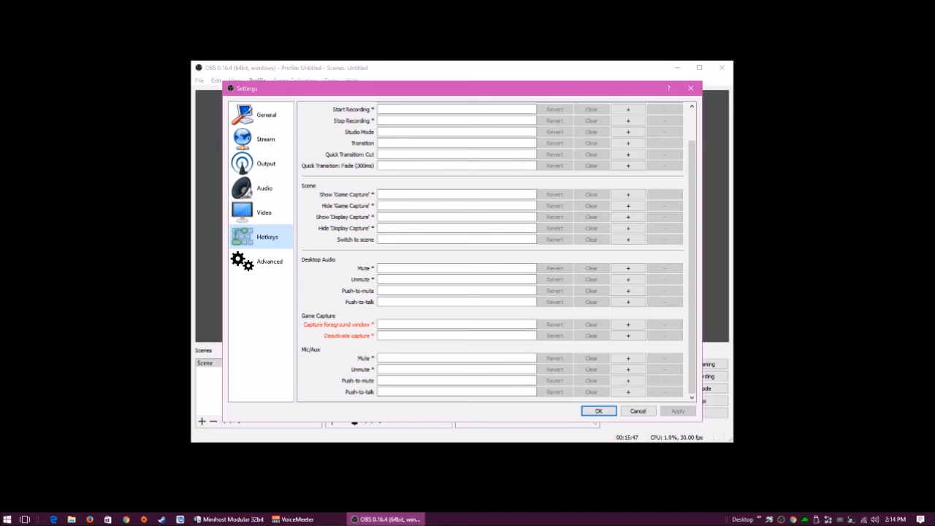
scroll(453, 292, up, 1)
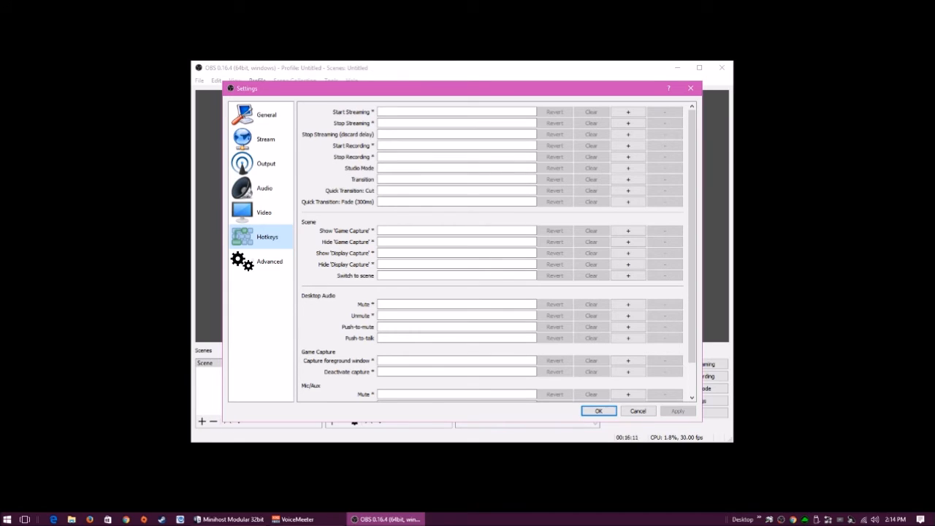
scroll(439, 198, down, 2)
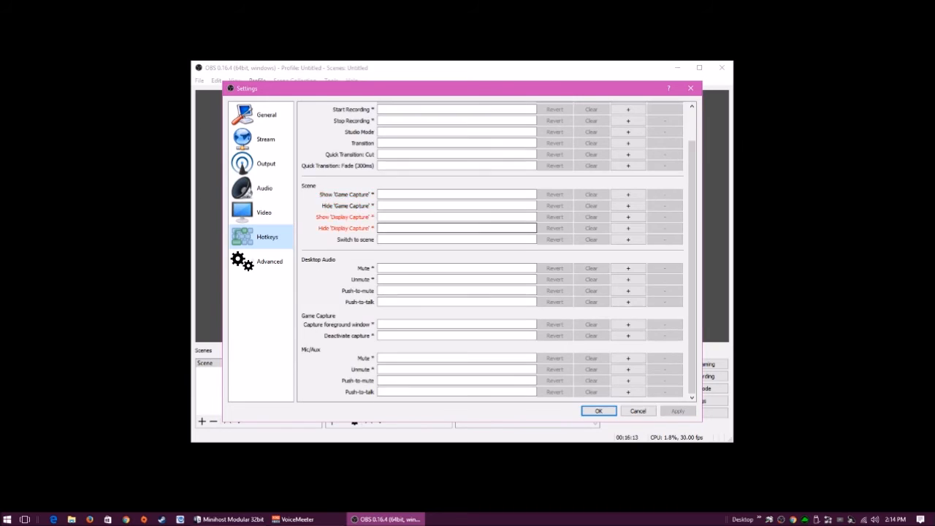
scroll(439, 219, up, 2)
click(263, 261)
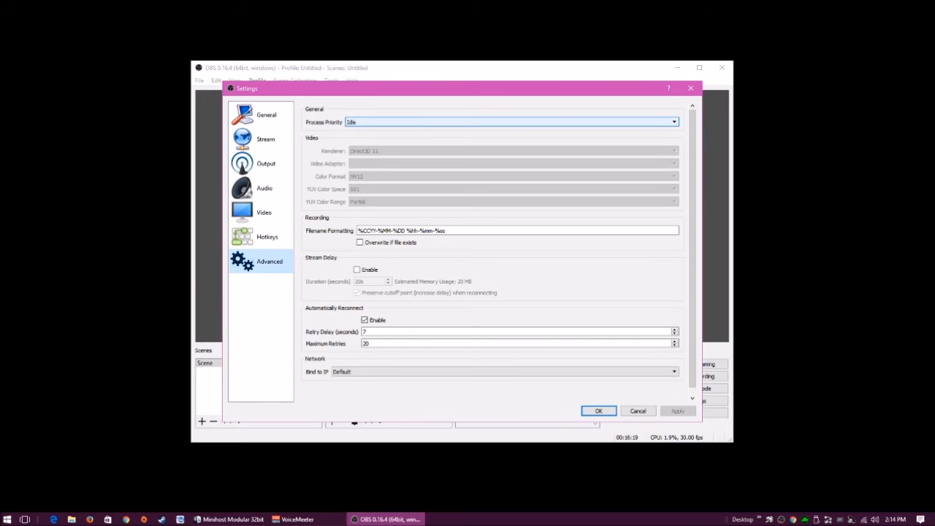
click(511, 122)
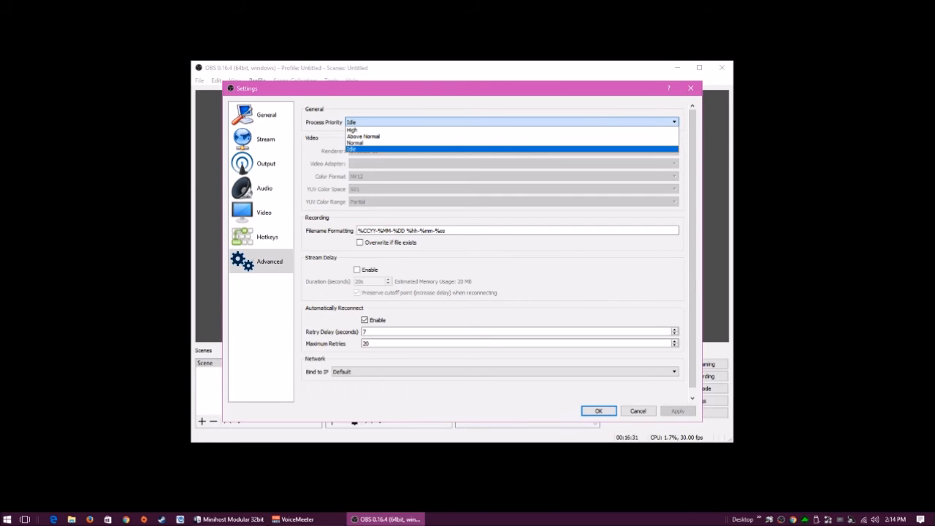
key(Escape)
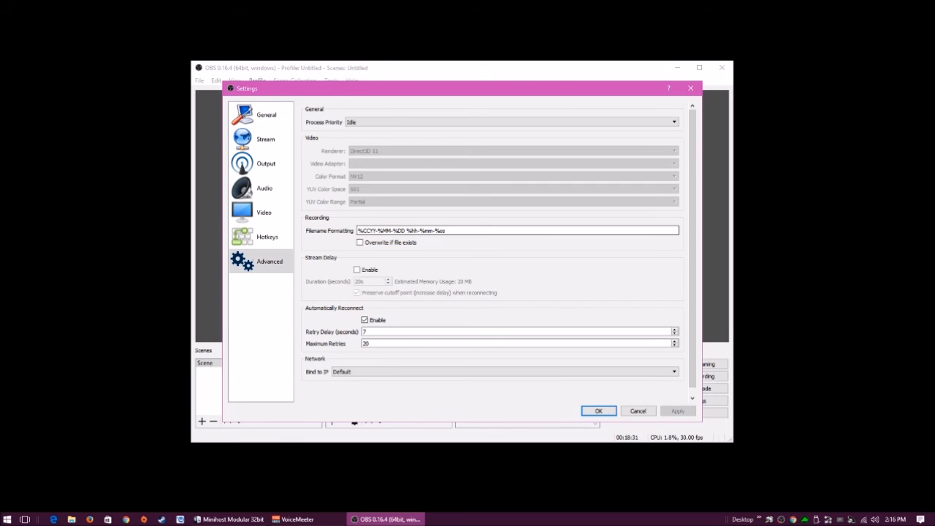
mouse_move(477, 228)
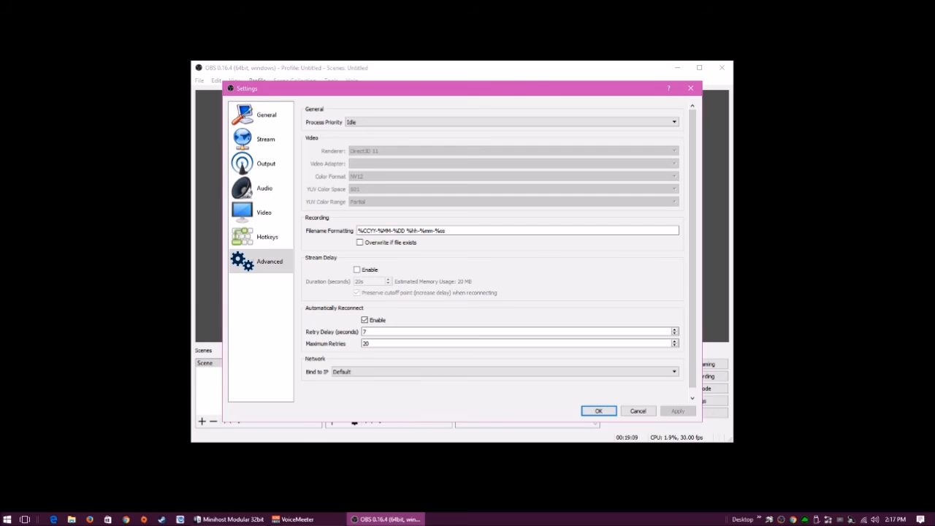
Step through the General, Stream, Output, Audio, Video, Hotkeys and Advanced settings pages, then close Settings
scroll(499, 248, down, 1)
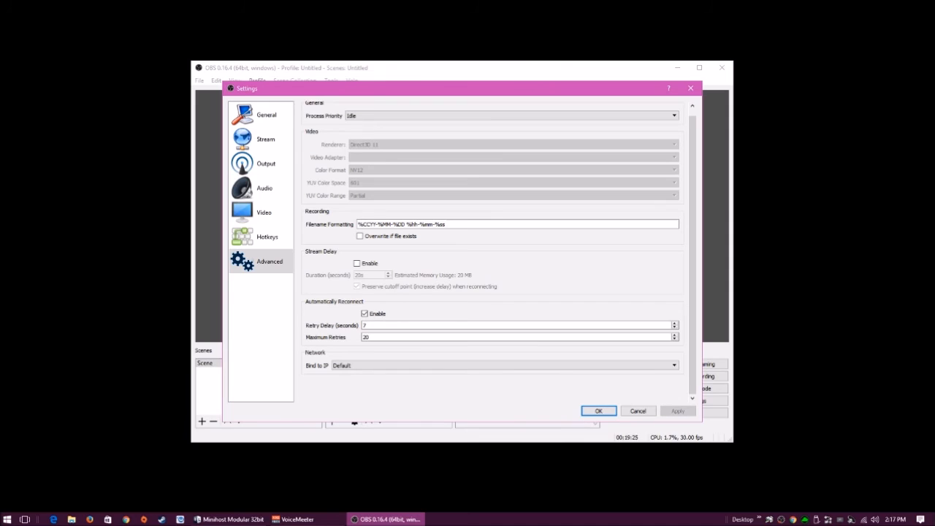
click(265, 115)
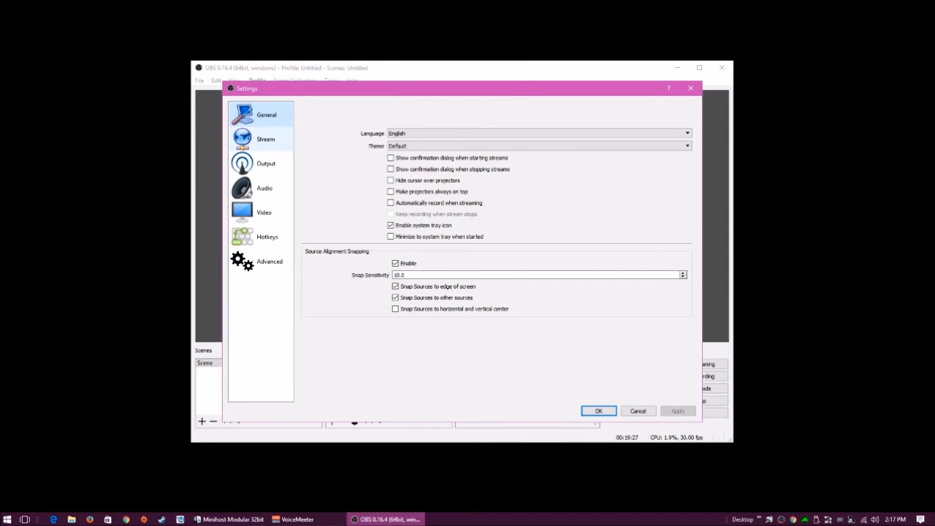
click(265, 139)
click(265, 163)
click(265, 188)
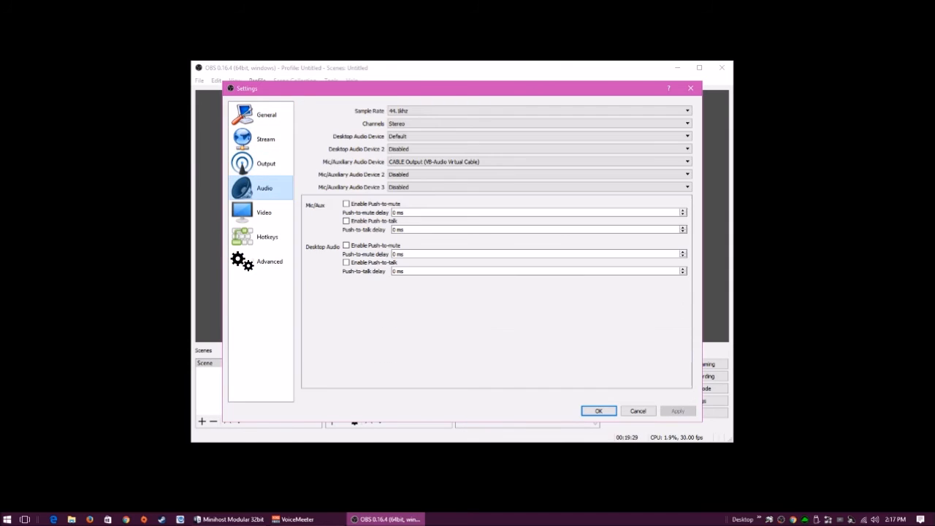
click(263, 213)
click(266, 237)
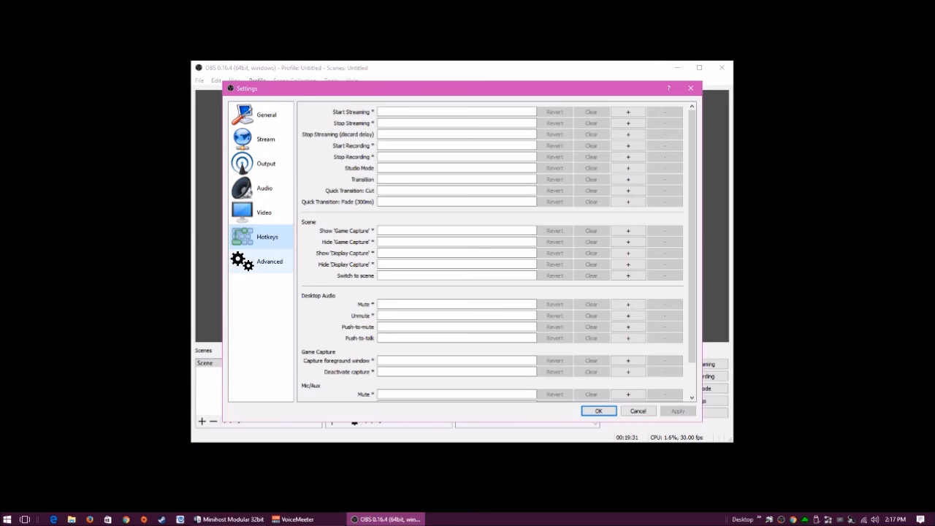
click(270, 261)
click(638, 411)
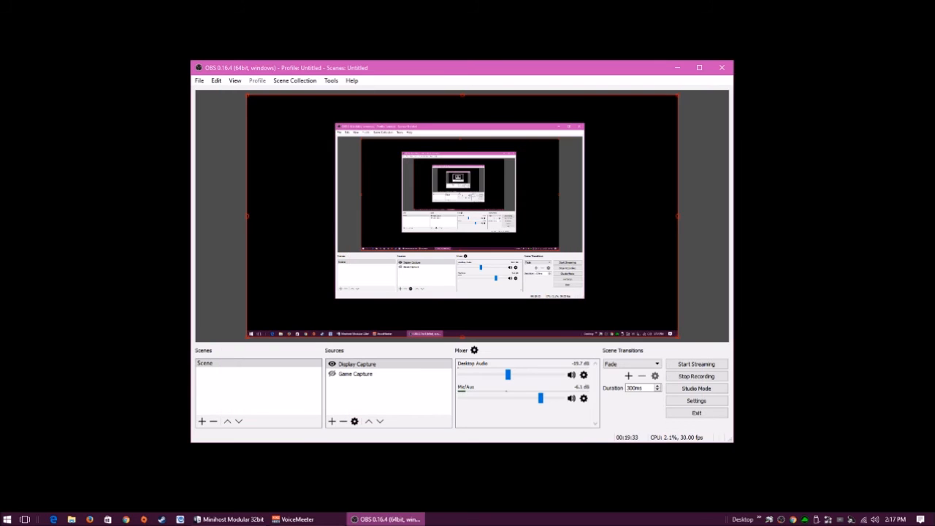
Reopen Settings and check the Stream page's stream type choices without changing them
click(696, 400)
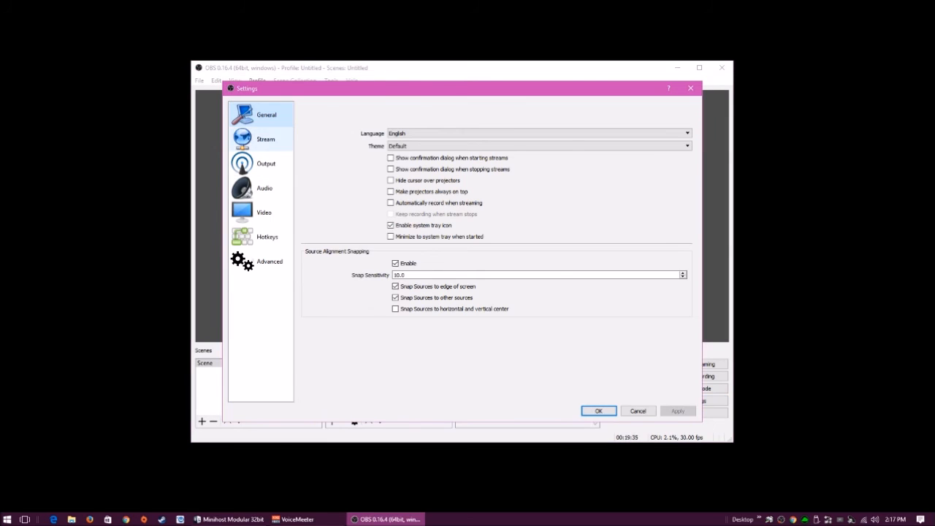
click(266, 163)
click(265, 139)
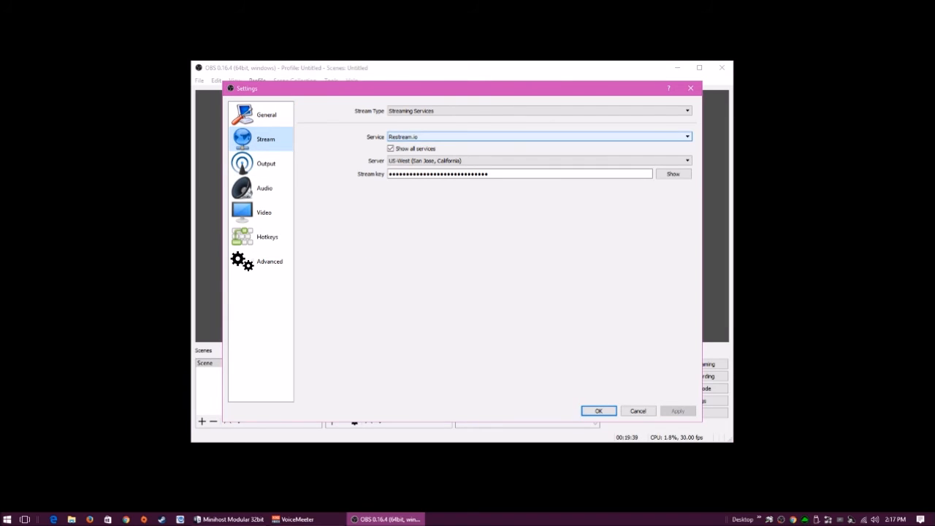
click(539, 111)
click(439, 118)
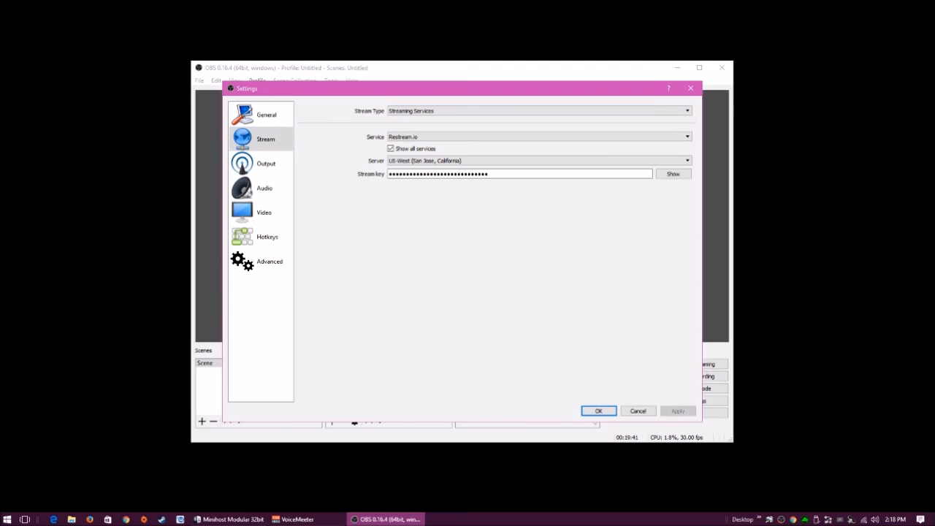
Compare the Output page against the Stream, Audio, Hotkeys and Video pages
click(265, 164)
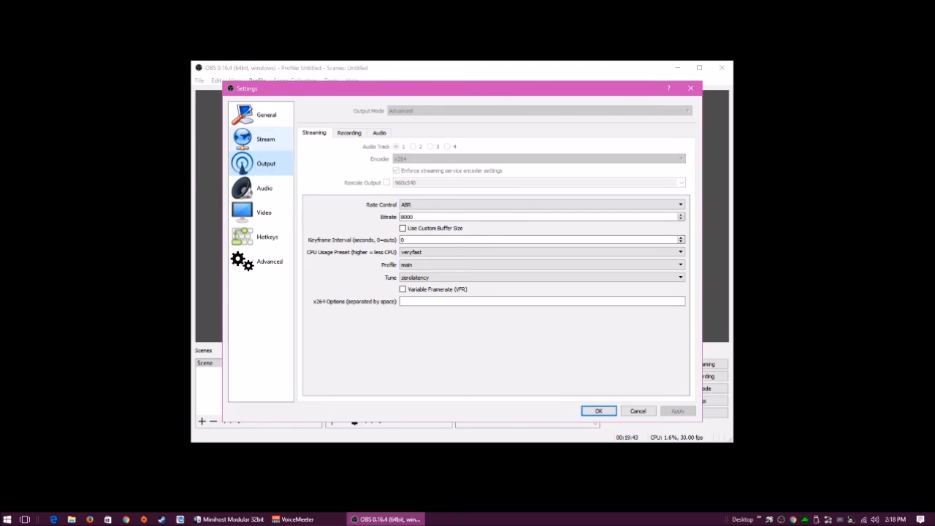
click(265, 139)
click(264, 188)
click(266, 164)
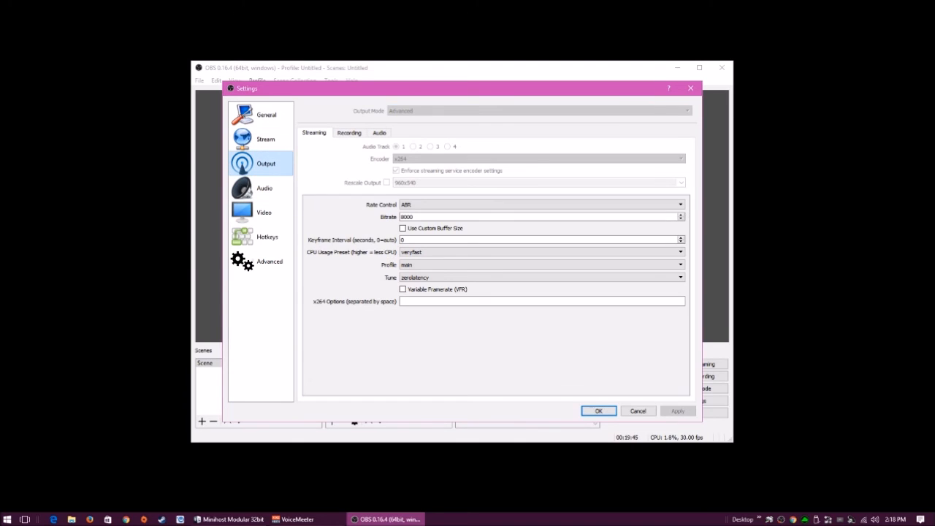
click(267, 237)
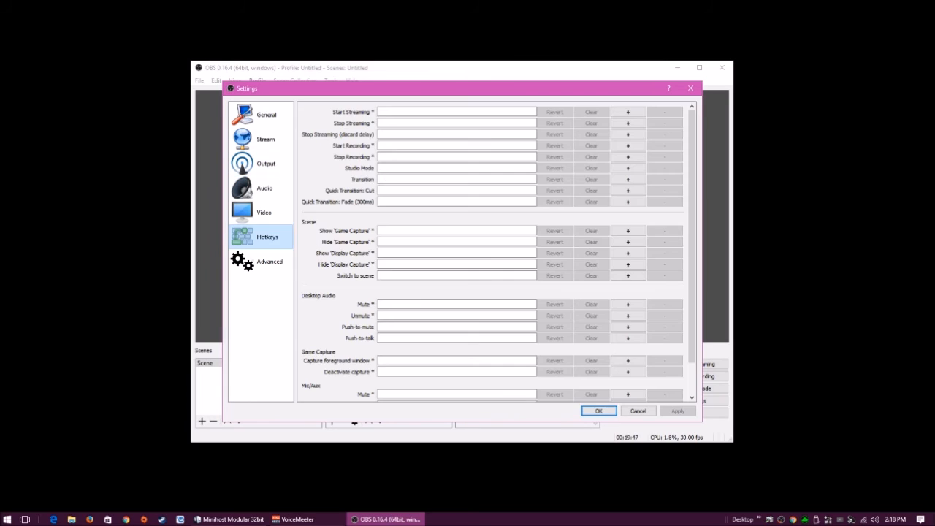
click(264, 212)
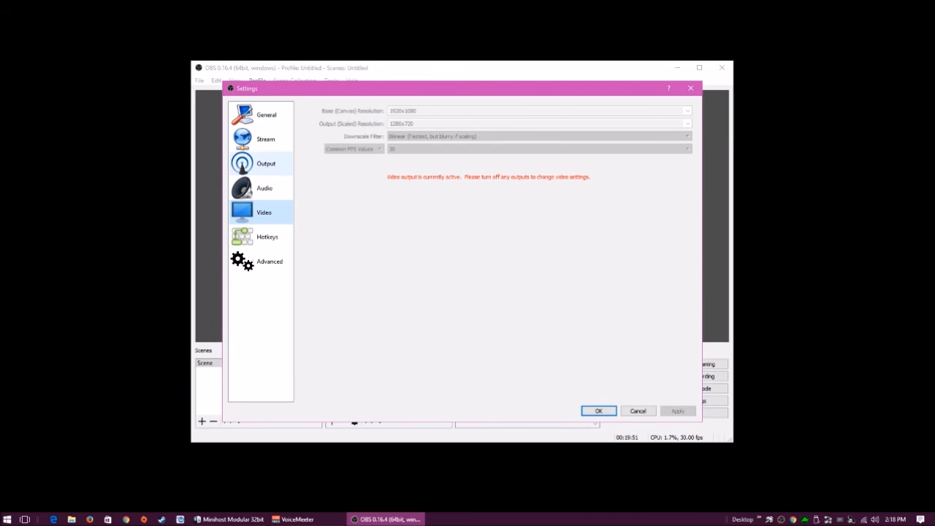
click(265, 163)
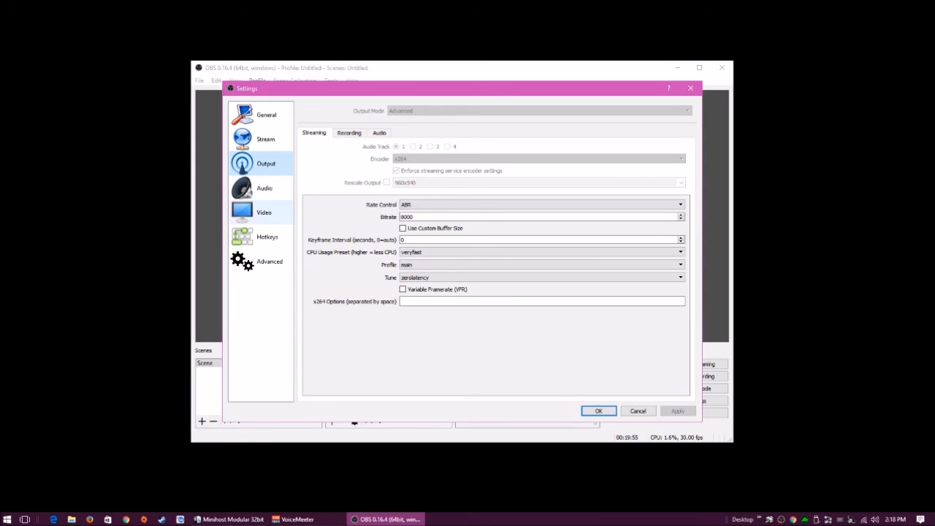
click(264, 213)
click(264, 188)
click(265, 163)
click(264, 212)
click(265, 164)
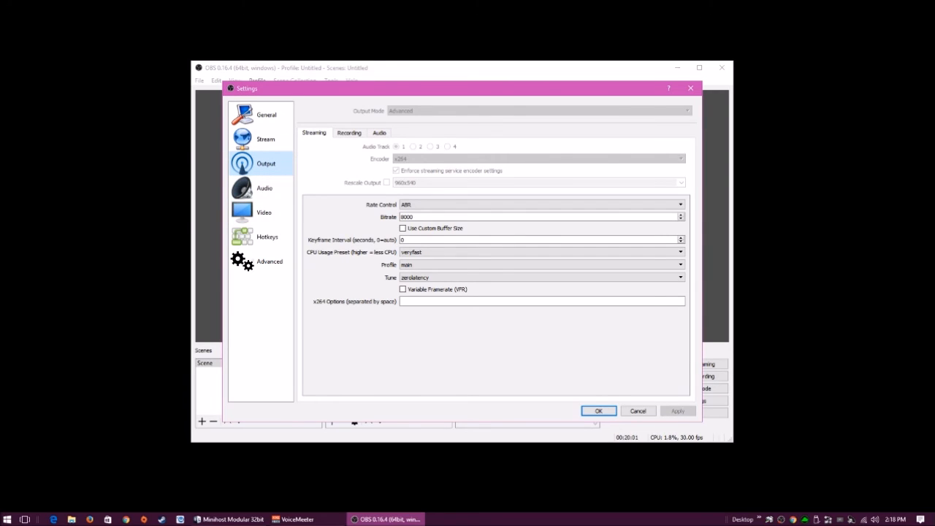
Flip through the Audio, Video, Hotkeys and Advanced pages, returning to Output
click(264, 188)
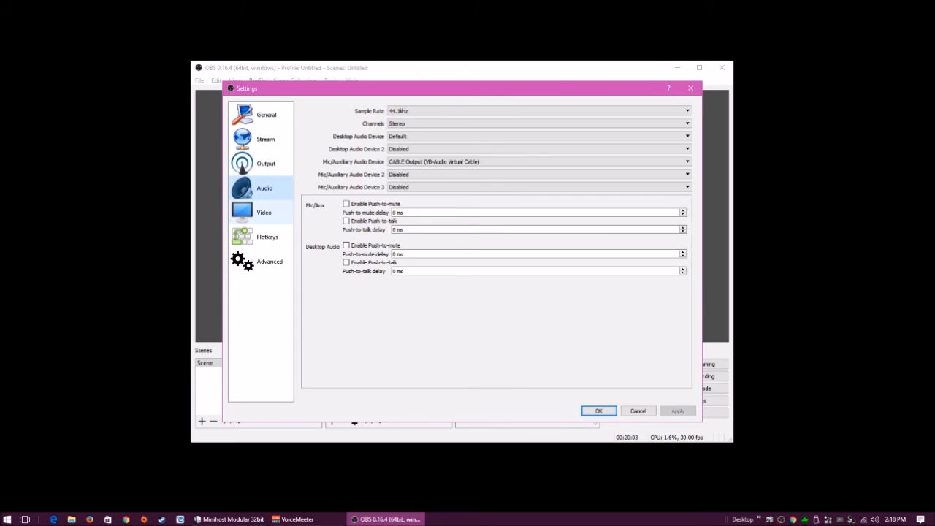
click(263, 212)
click(266, 237)
click(268, 261)
click(265, 164)
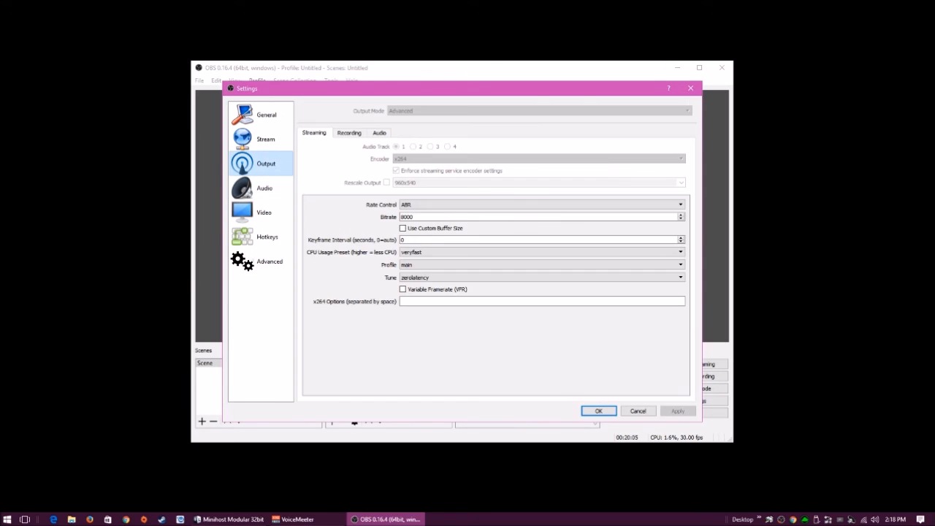
click(264, 188)
click(265, 164)
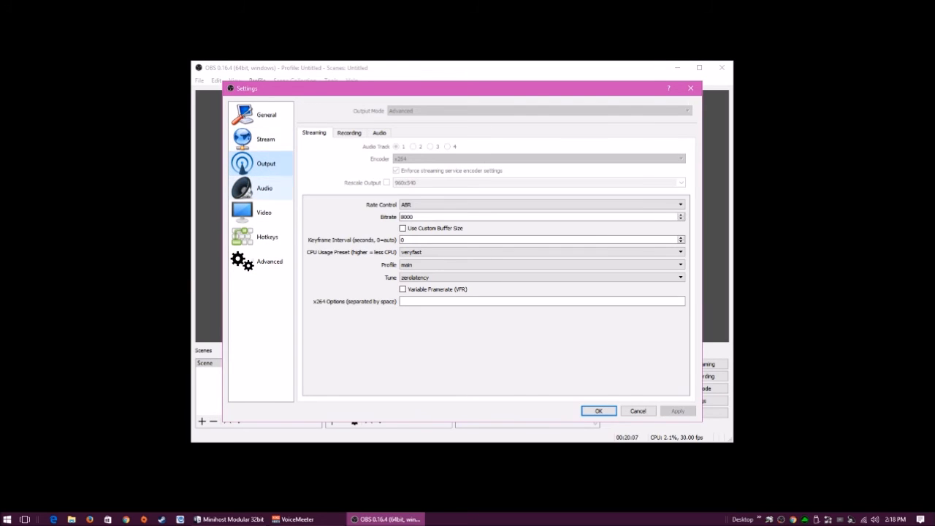
Make a final pass through Audio, Video, Hotkeys, Advanced and General, confirm Settings with OK, and view the Tools menu
click(264, 187)
click(264, 213)
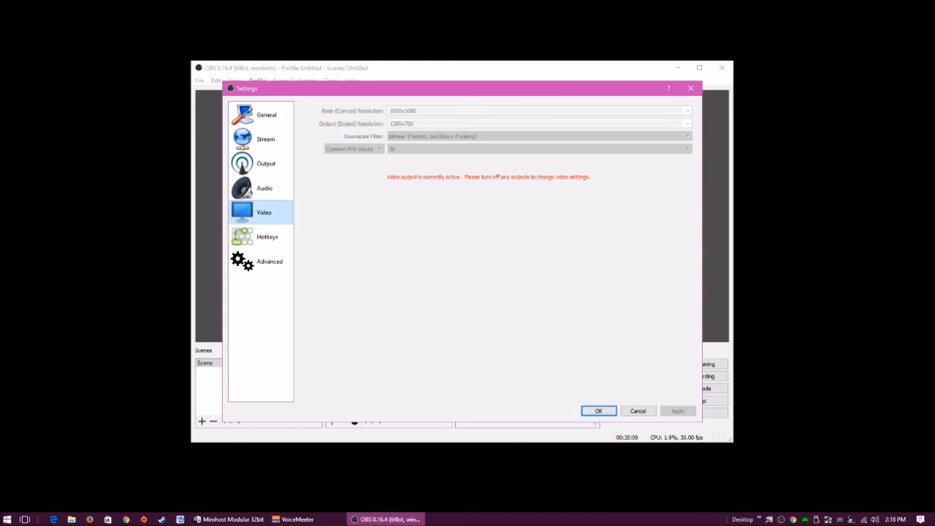
click(267, 237)
click(268, 260)
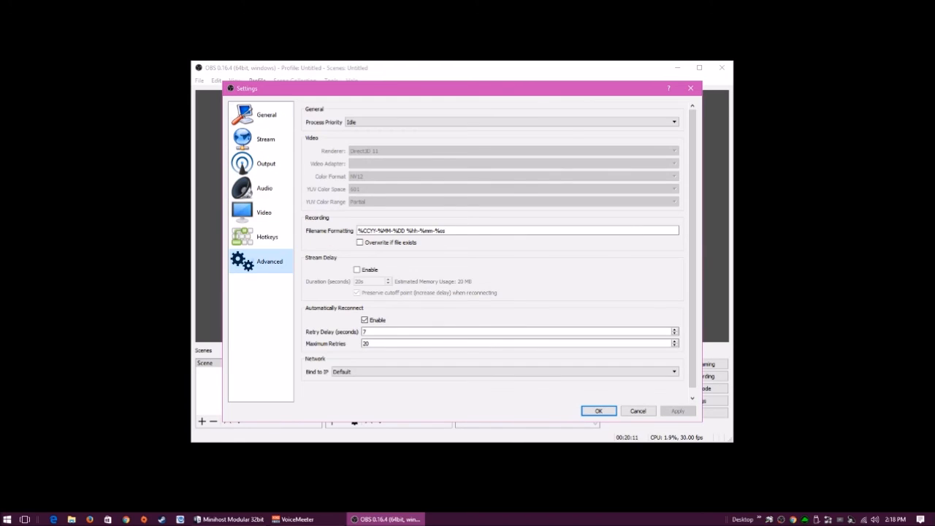
click(266, 115)
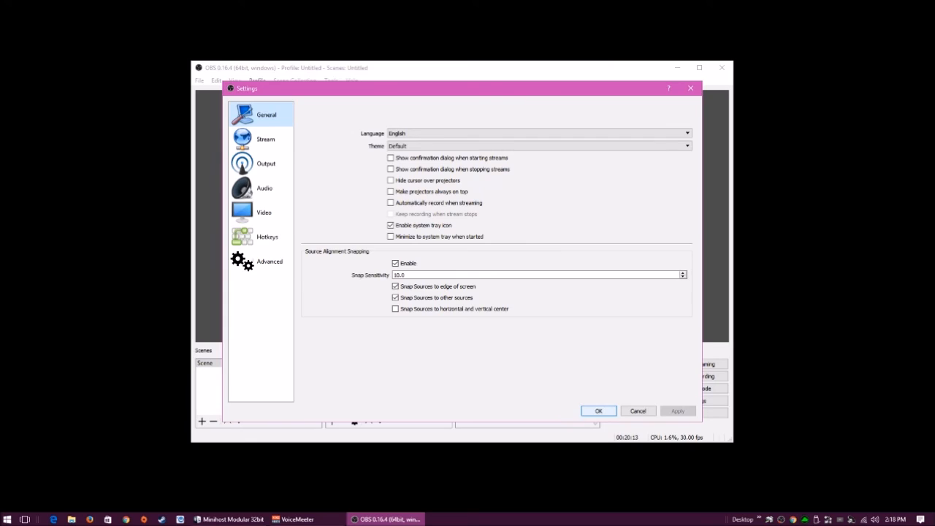
click(599, 412)
click(331, 81)
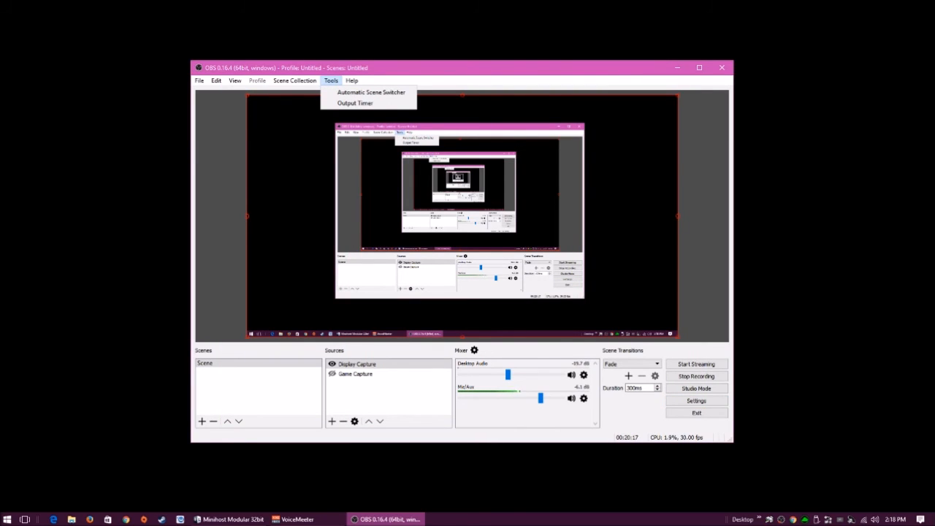
mouse_move(235, 80)
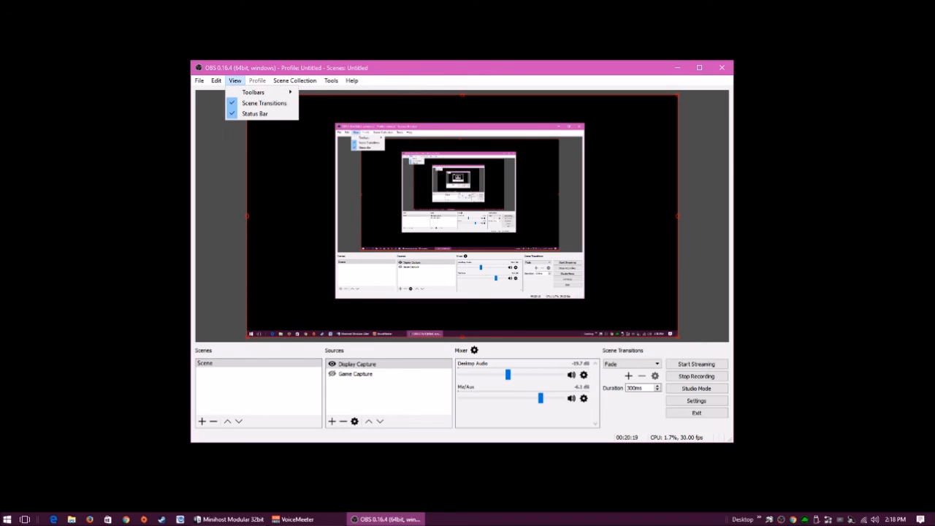
mouse_move(199, 81)
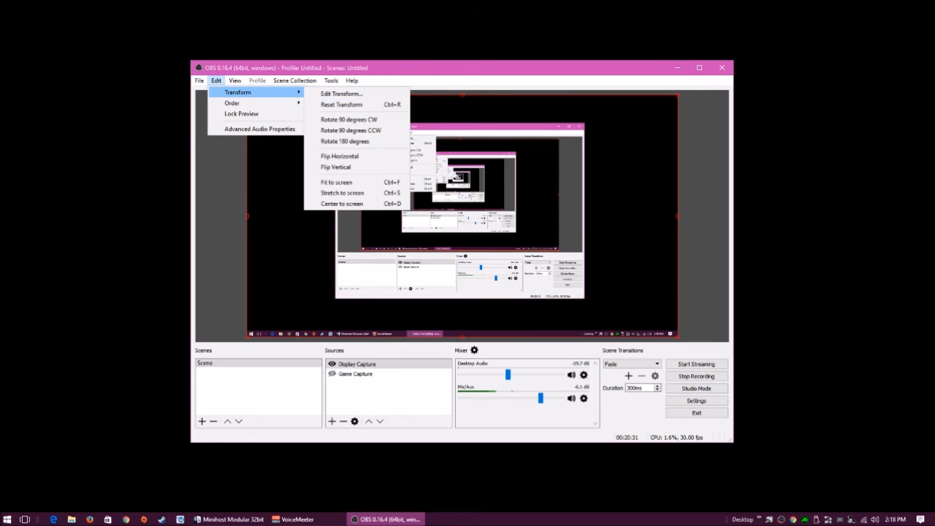
click(216, 81)
click(296, 81)
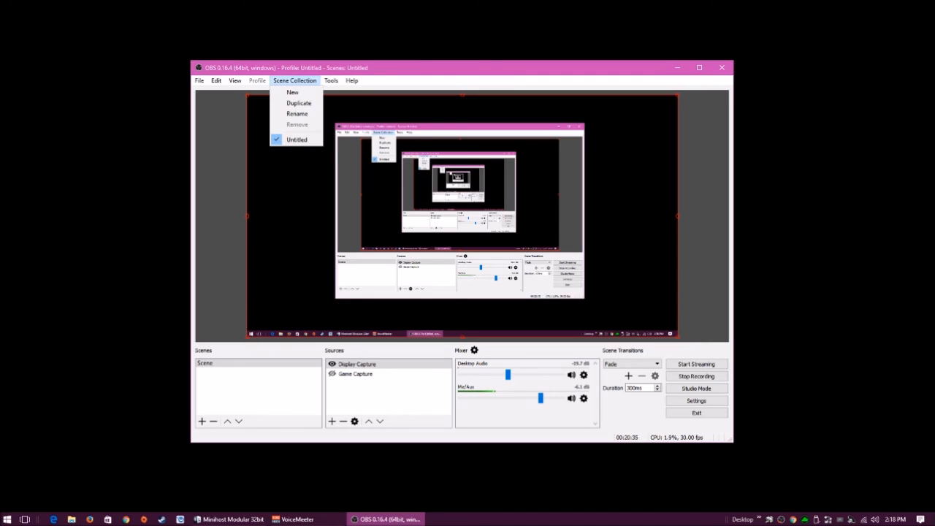
key(Escape)
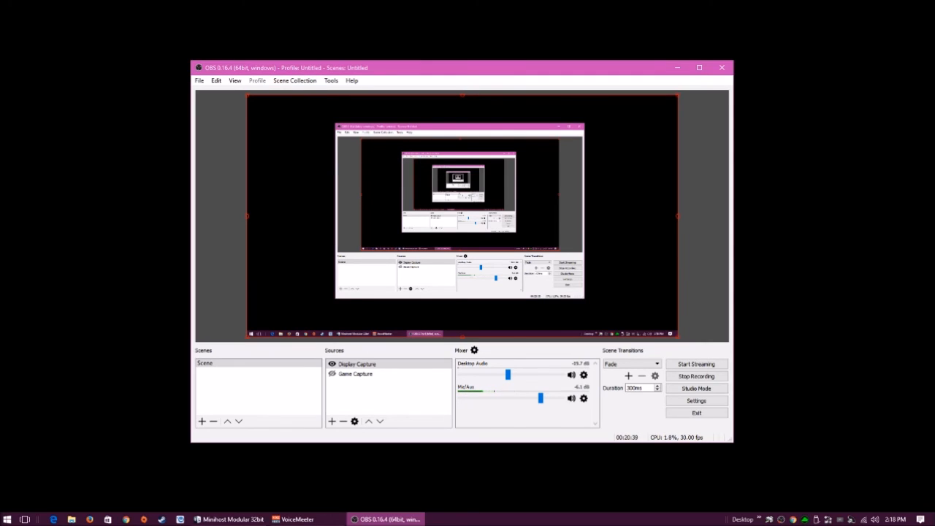
mouse_move(678, 95)
mouse_down()
mouse_move(462, 216)
mouse_move(762, 47)
mouse_move(678, 95)
mouse_up()
click(332, 421)
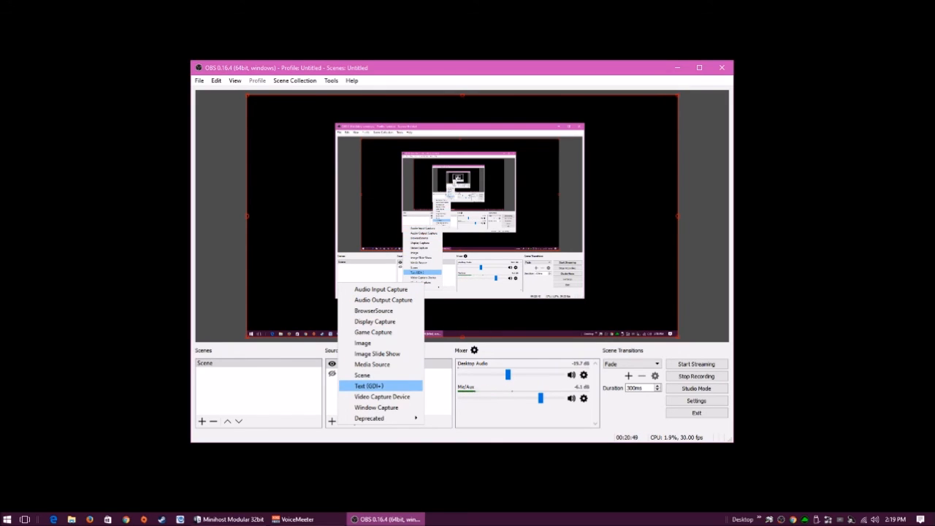
mouse_move(373, 418)
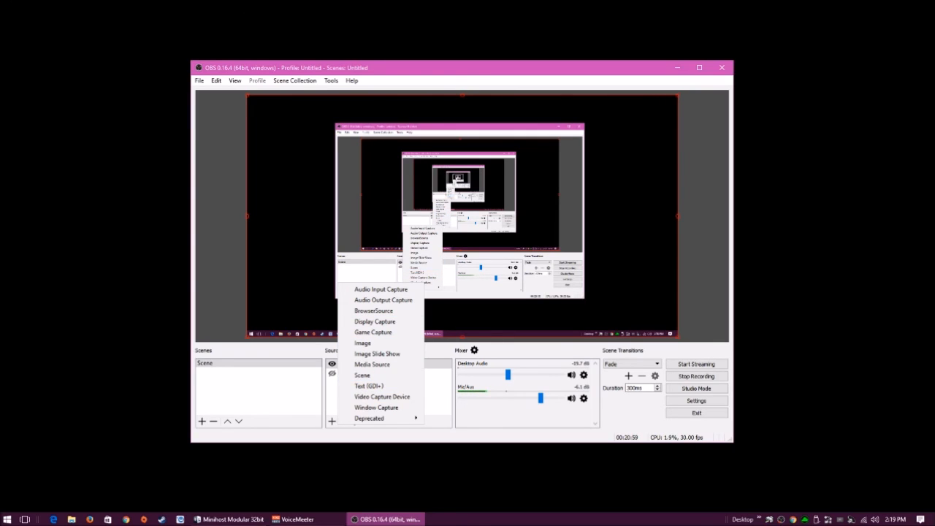
click(438, 396)
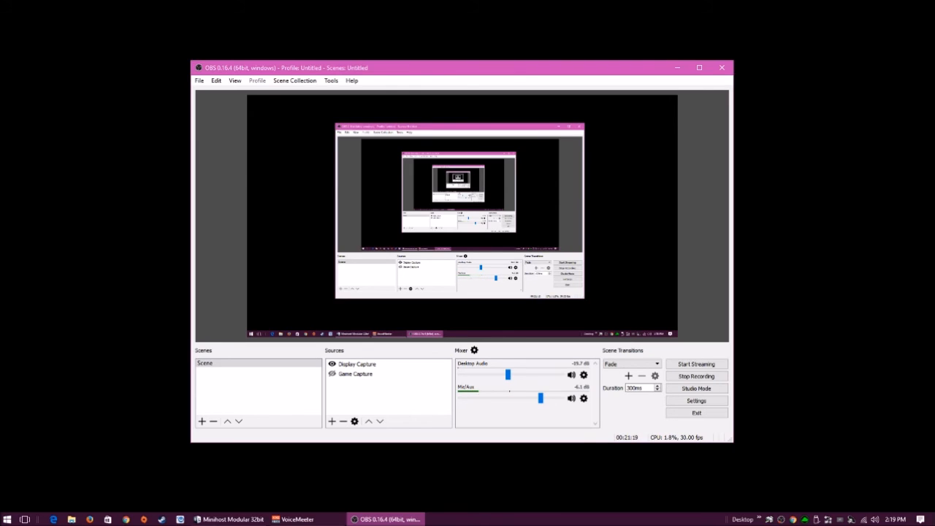
click(333, 421)
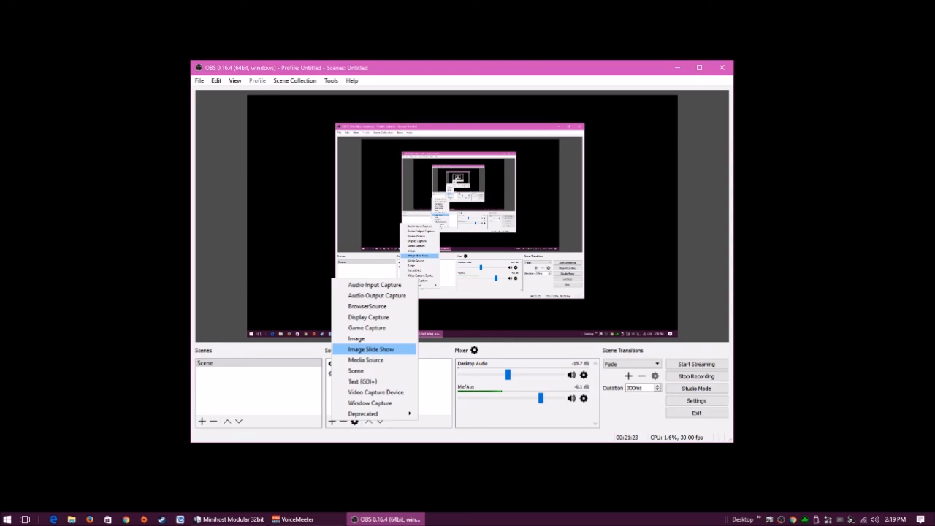
key(Escape)
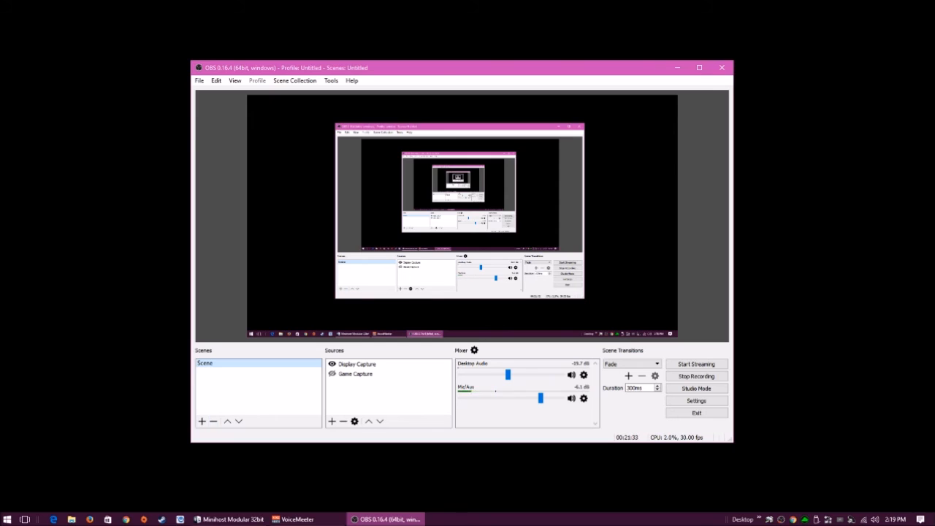
click(234, 80)
click(229, 135)
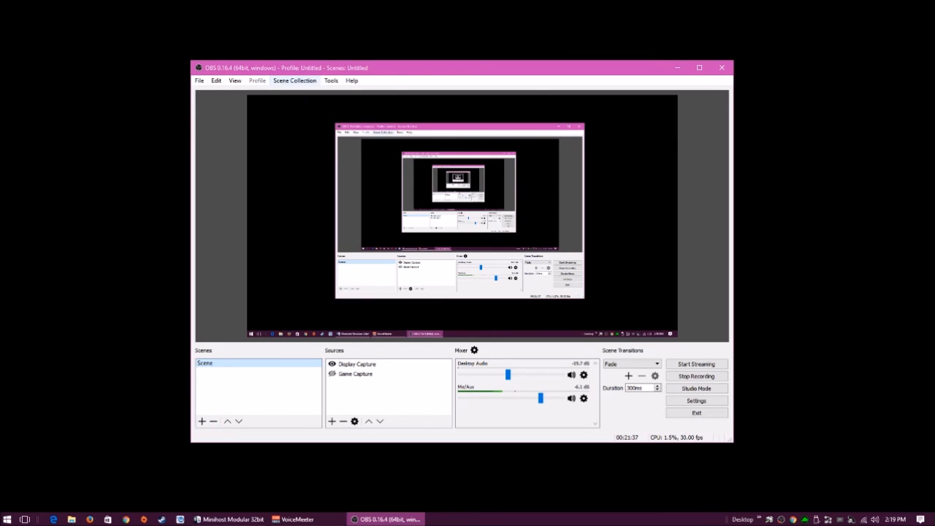
drag(307, 68, 300, 68)
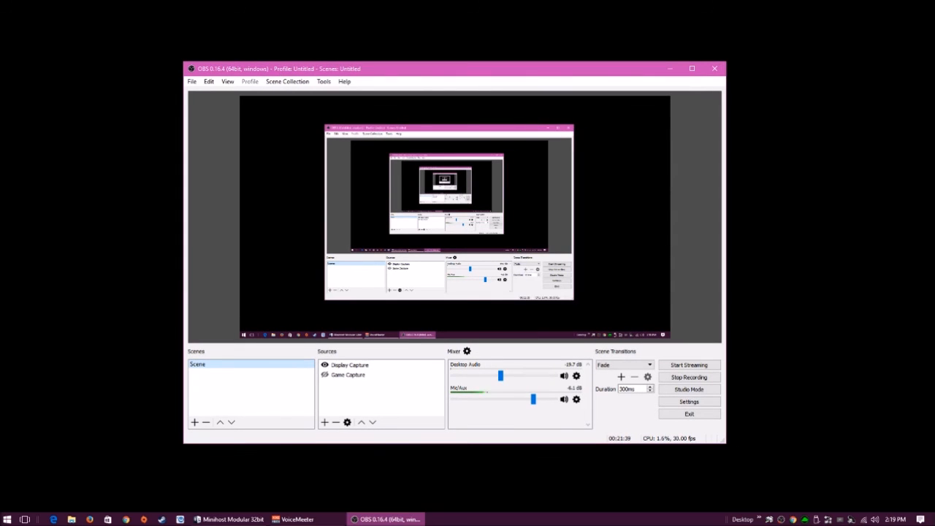
click(227, 81)
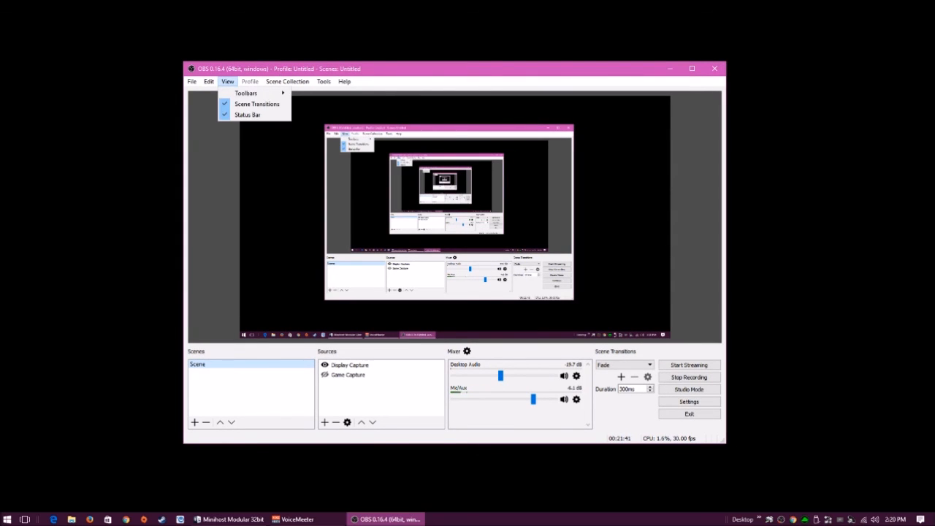
mouse_move(252, 94)
key(Escape)
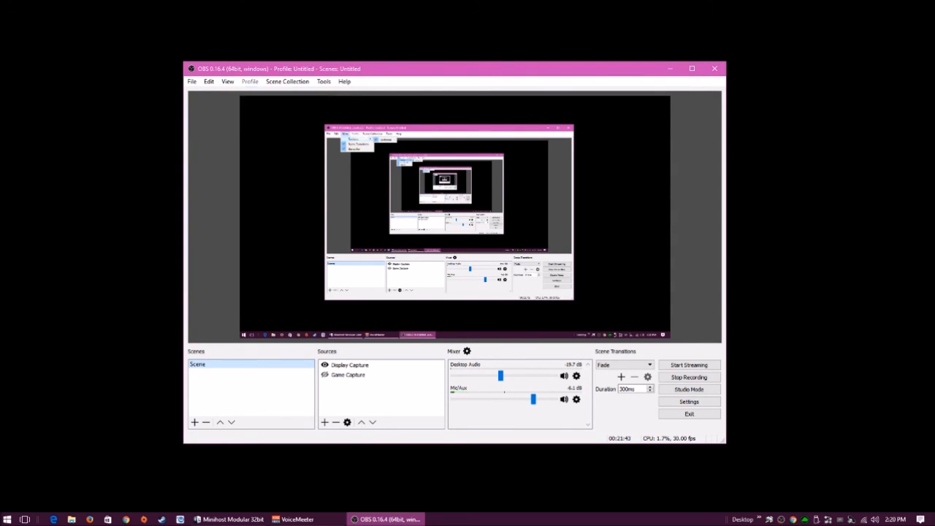
click(209, 81)
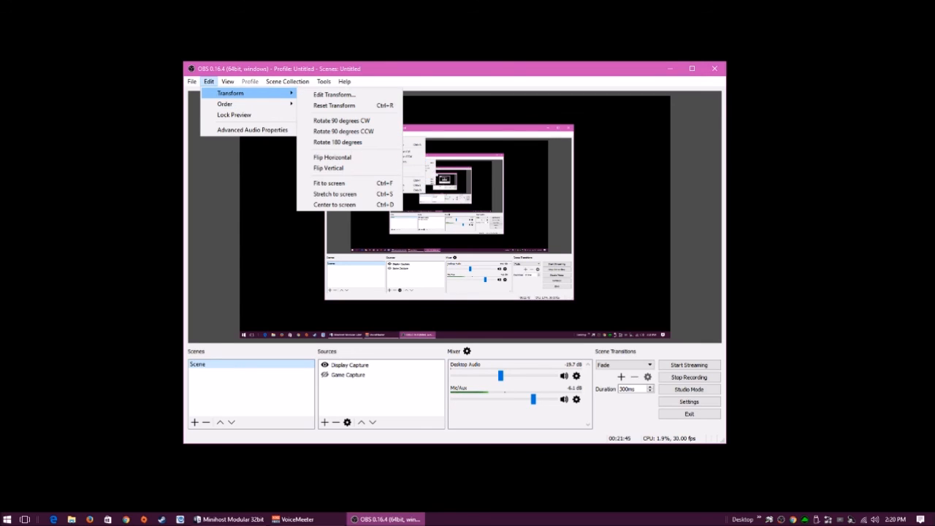
mouse_move(248, 104)
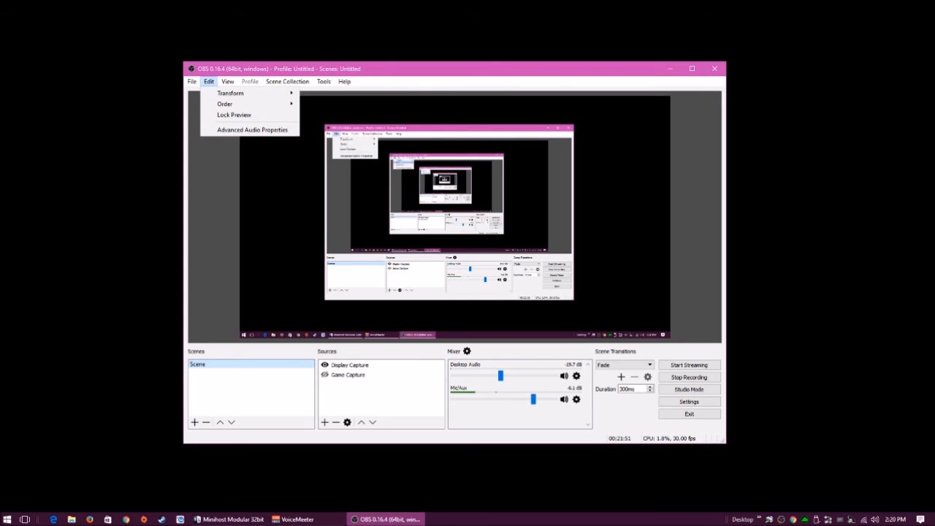
mouse_move(344, 82)
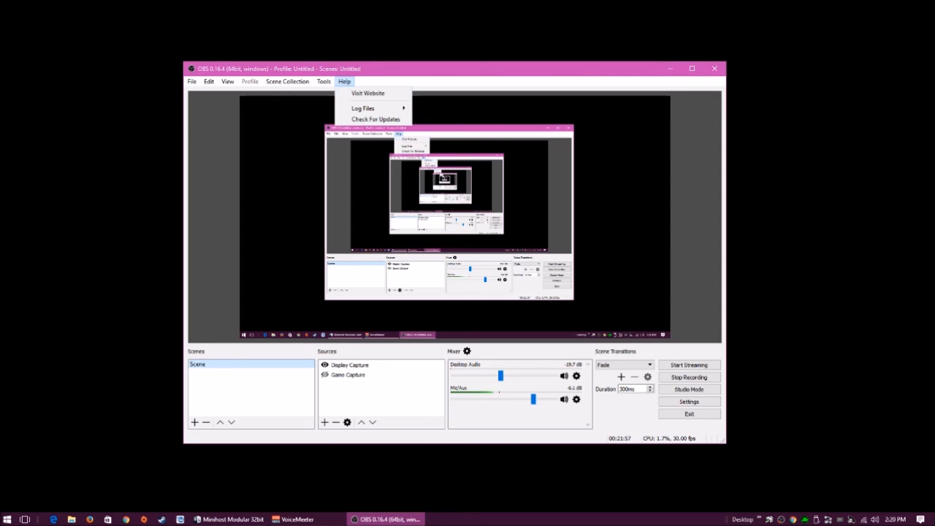
key(Escape)
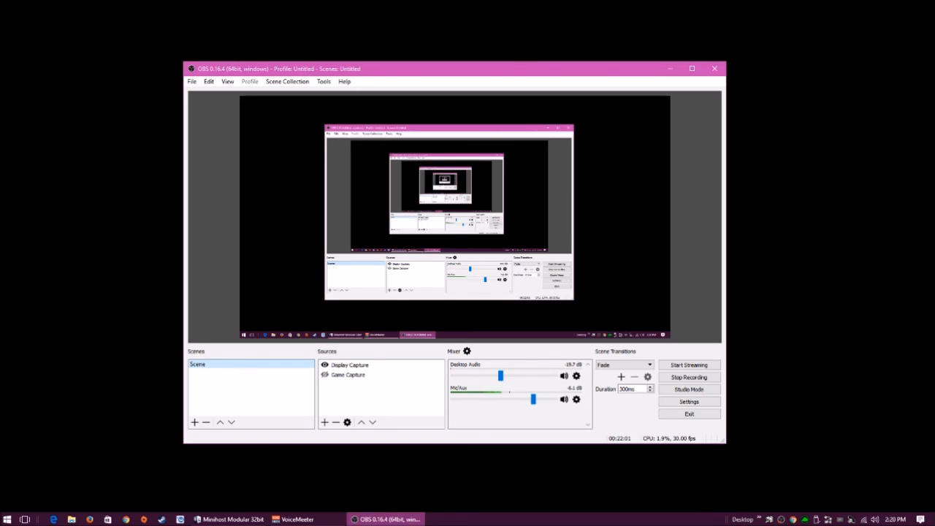
click(344, 82)
Open obsproject.com in a windowed Firefox, scroll through the homepage, and go to its Download page
click(362, 91)
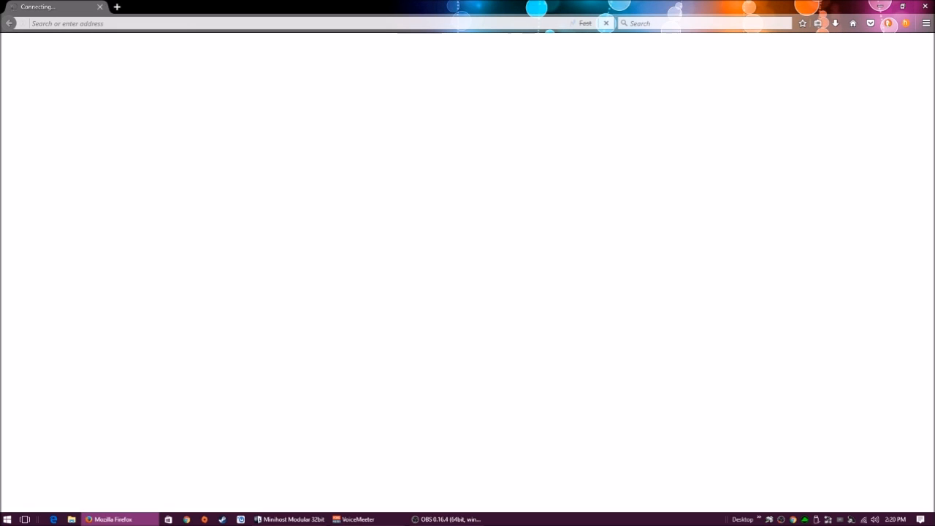
key(super+Down)
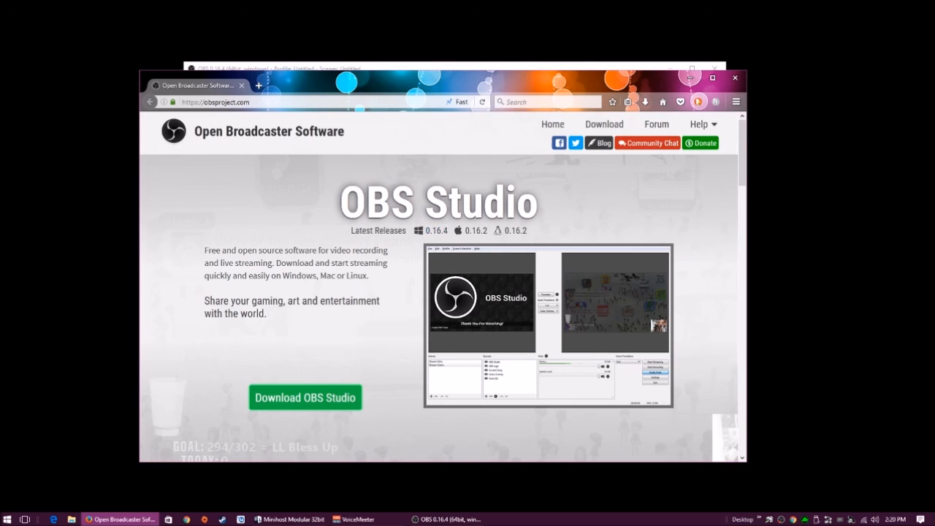
scroll(443, 287, down, 5)
scroll(443, 287, down, 4)
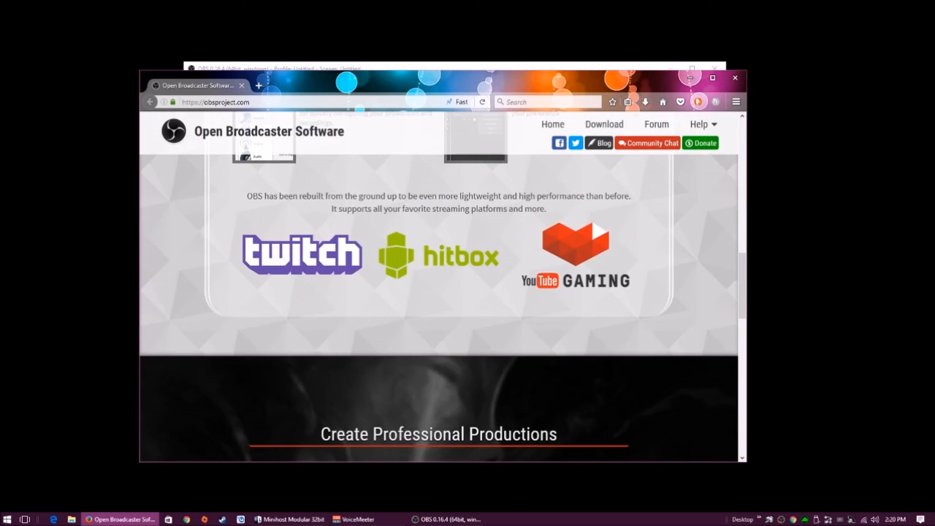
scroll(443, 287, down, 5)
scroll(443, 287, up, 8)
scroll(443, 288, up, 3)
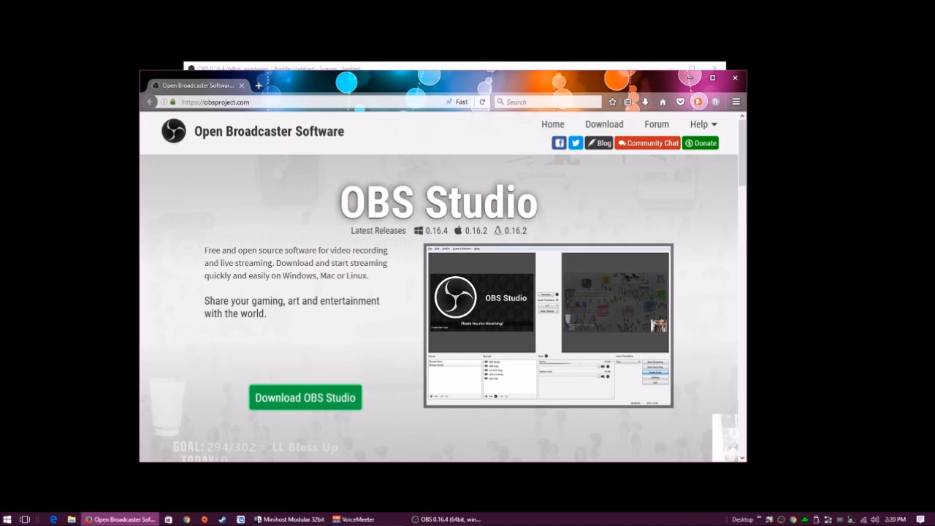
scroll(443, 288, down, 3)
scroll(442, 288, up, 3)
scroll(443, 287, down, 8)
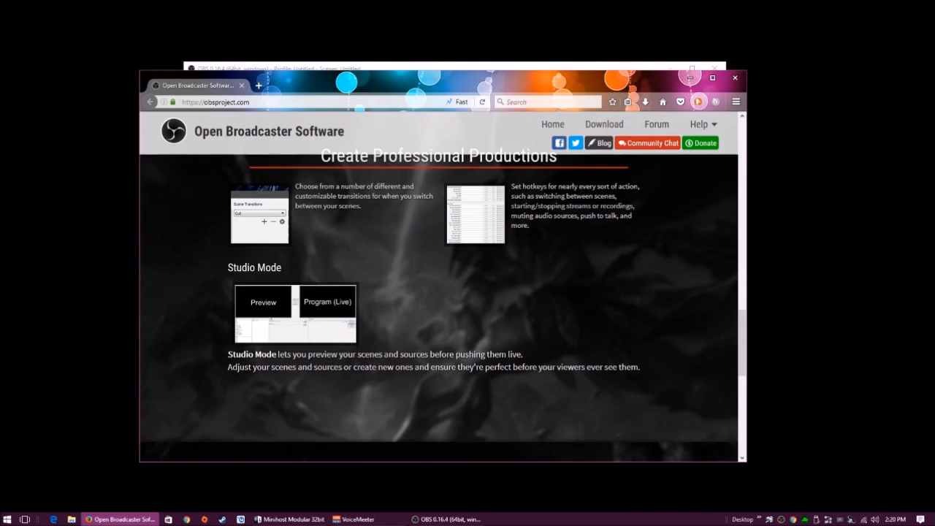
scroll(443, 287, down, 3)
scroll(443, 287, up, 10)
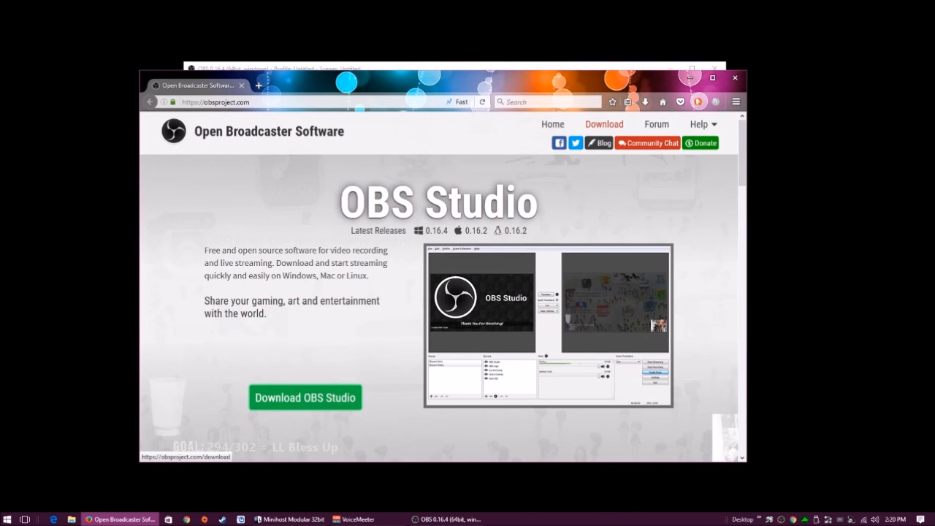
click(605, 124)
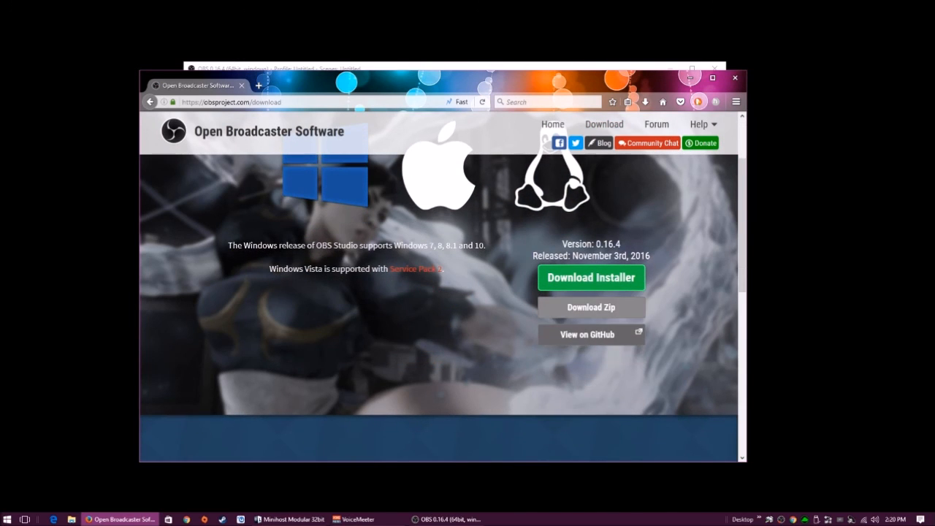
Open the obs-studio repository on GitHub and navigate to its /releases page
click(589, 330)
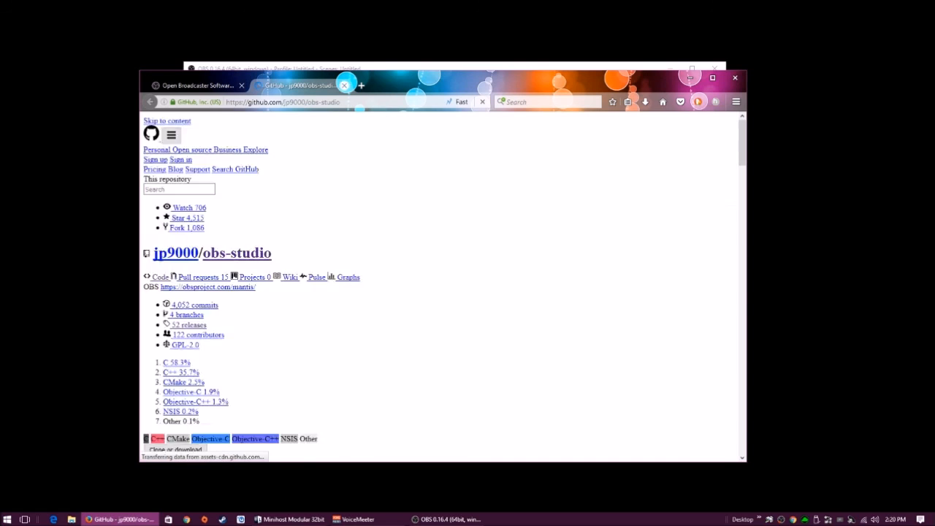
click(384, 102)
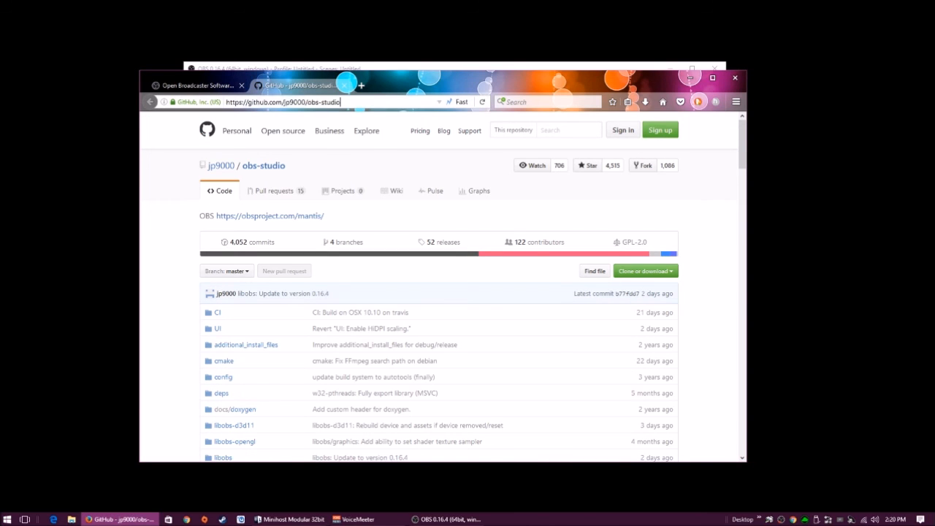
click(384, 102)
text(/)
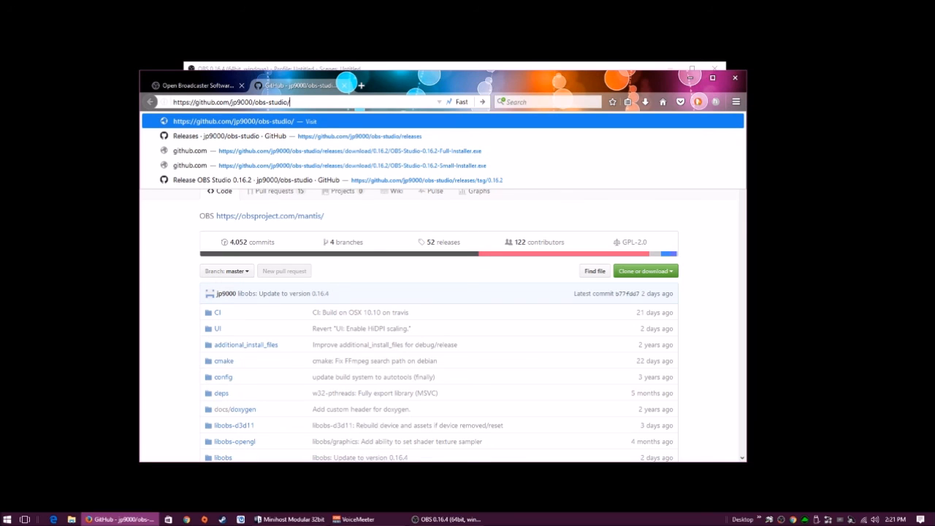
key(Down)
key(Down)
key(Up)
key(Return)
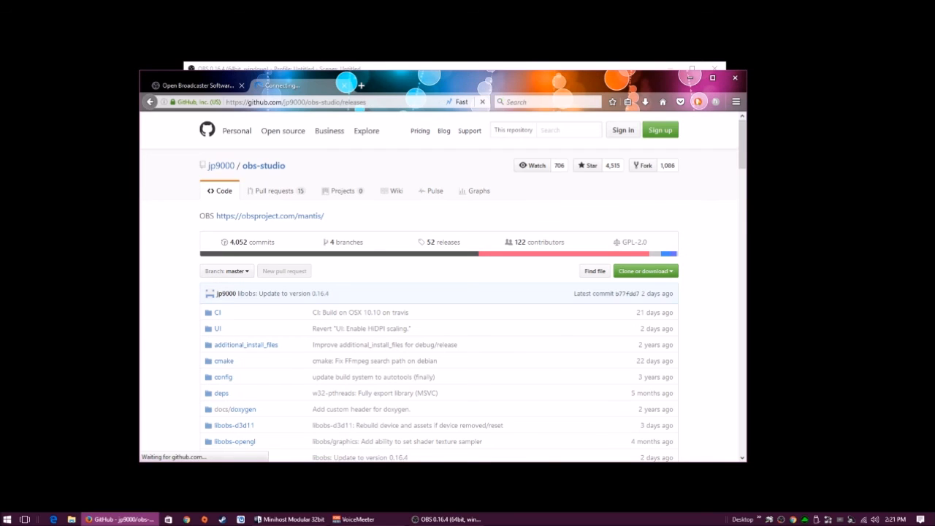
Read through the release notes, selecting the 0.16.3 Windows hotfix notes, then close Firefox
scroll(442, 286, down, 10)
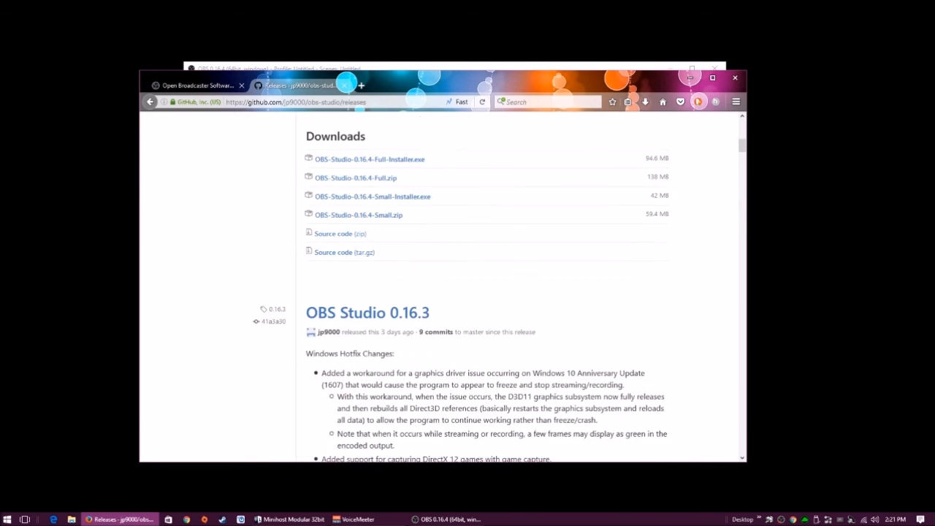
scroll(442, 286, down, 15)
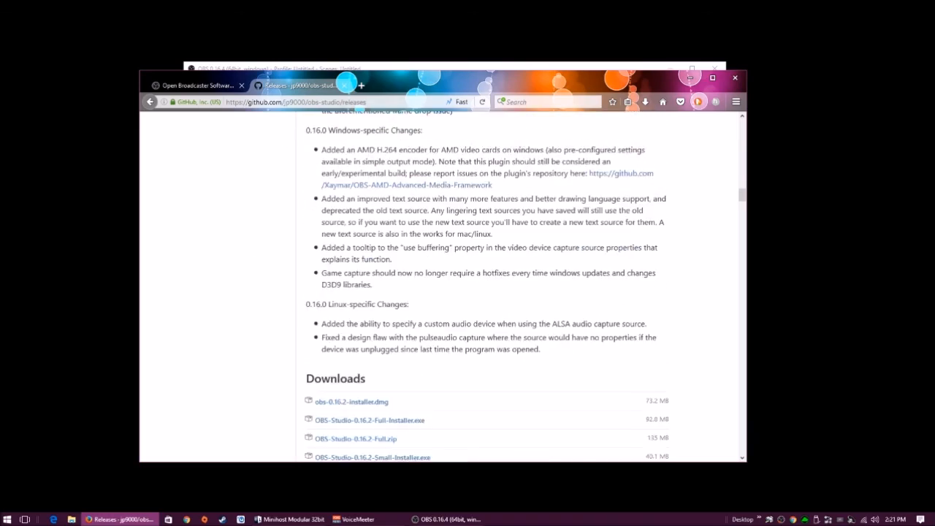
scroll(442, 287, up, 15)
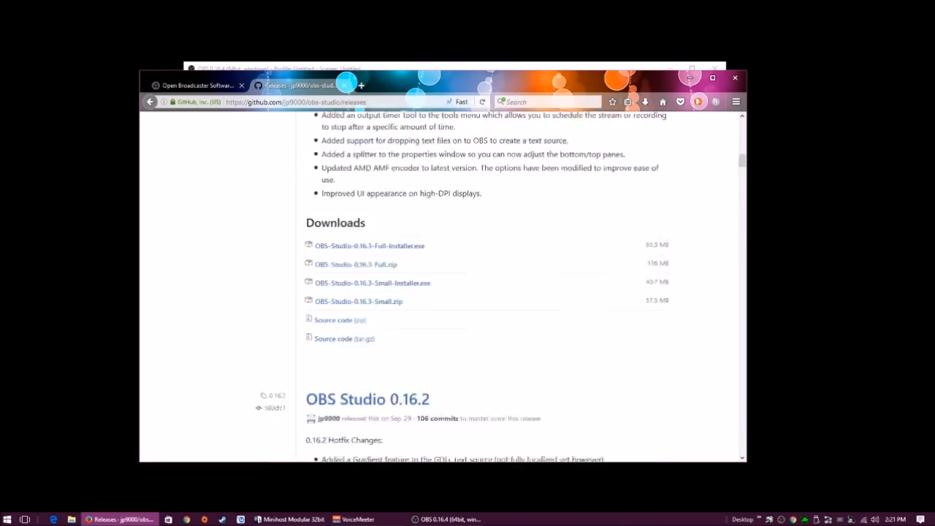
scroll(442, 287, up, 3)
scroll(443, 287, down, 5)
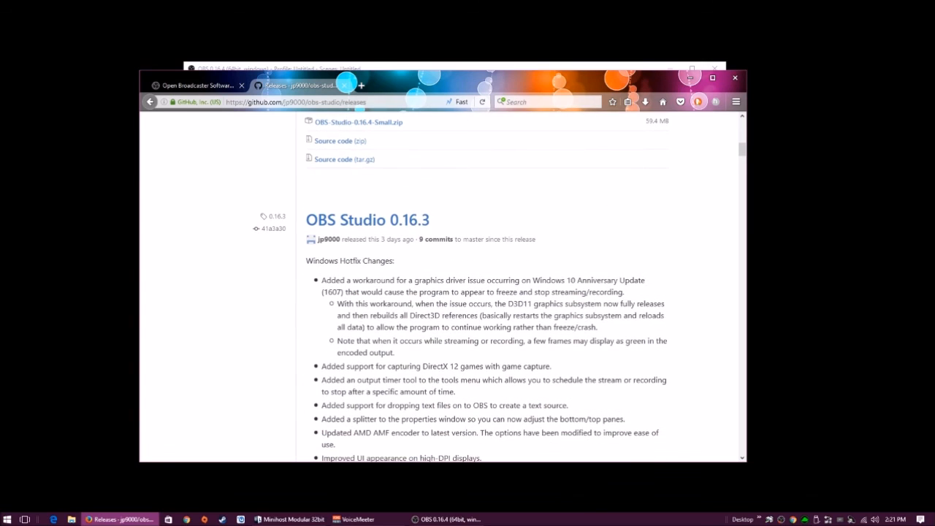
drag(306, 261, 394, 352)
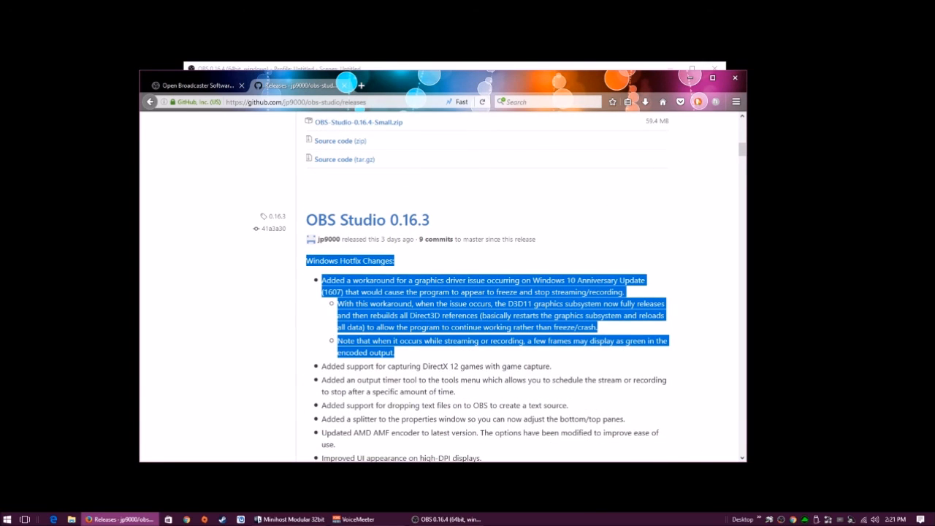
scroll(461, 286, up, 3)
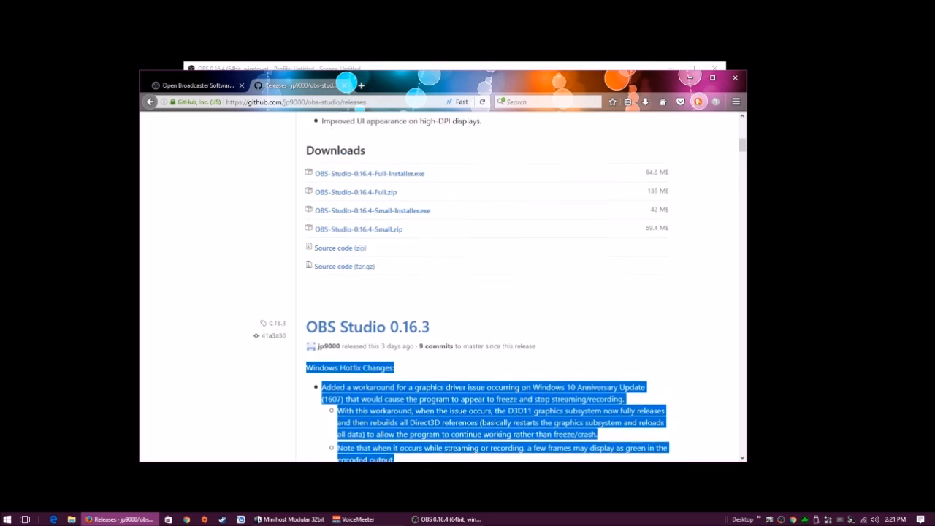
scroll(461, 287, down, 3)
scroll(442, 286, up, 9)
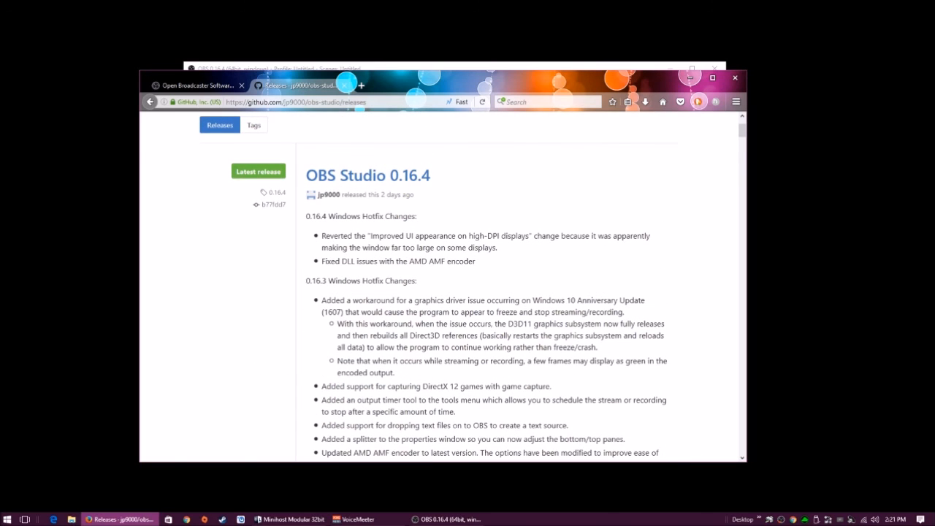
scroll(442, 286, down, 5)
scroll(442, 286, up, 4)
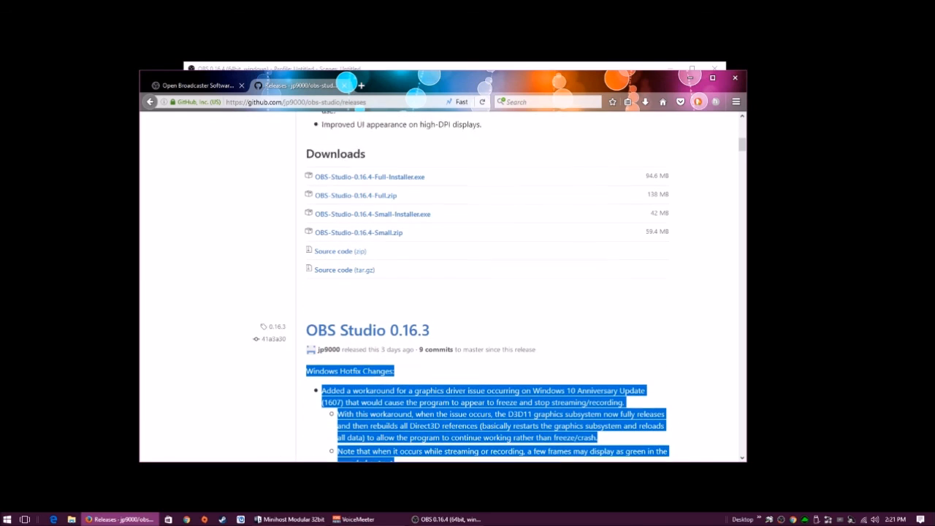
scroll(442, 286, down, 4)
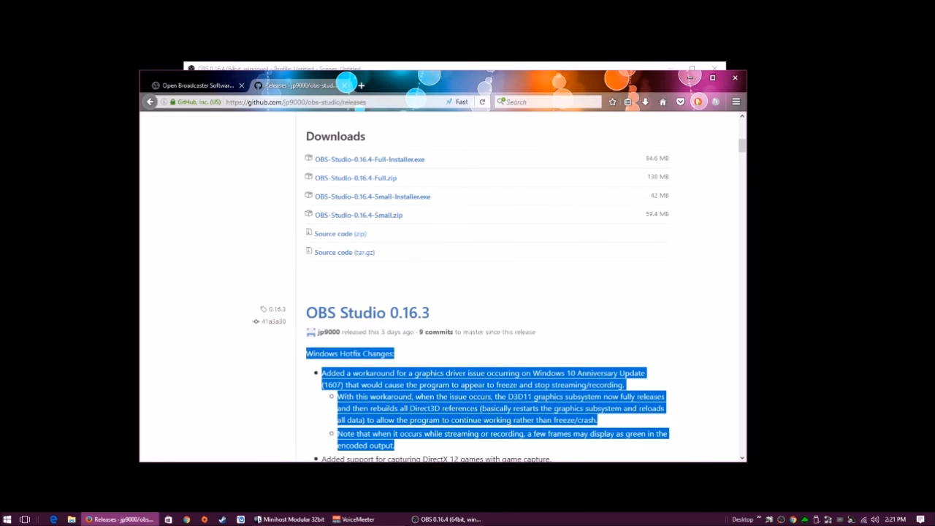
scroll(442, 287, up, 3)
scroll(526, 287, up, 2)
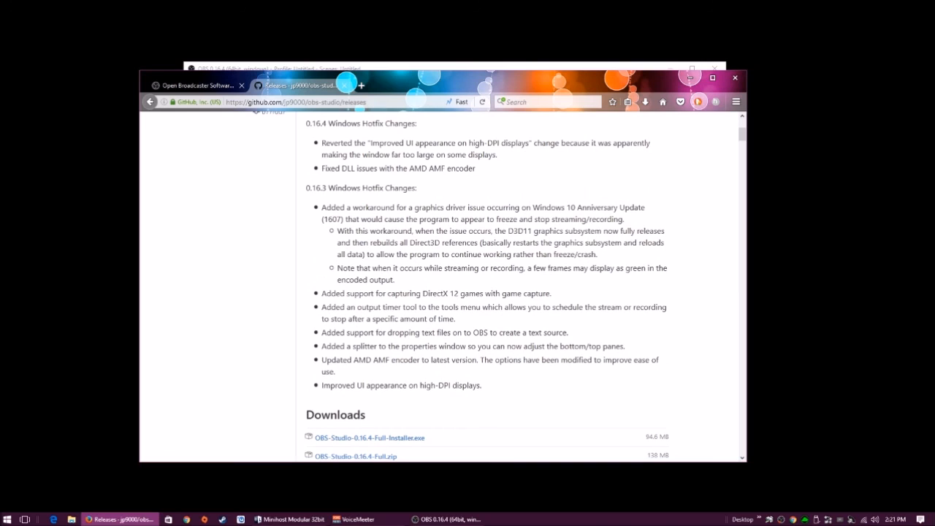
click(735, 78)
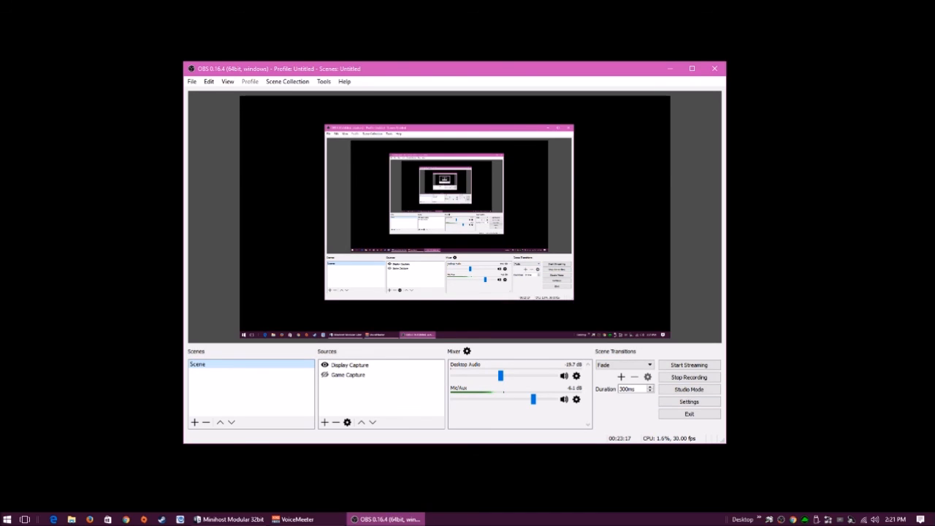
Open Advanced Audio Properties from the Mixer panel's gear icon
click(467, 352)
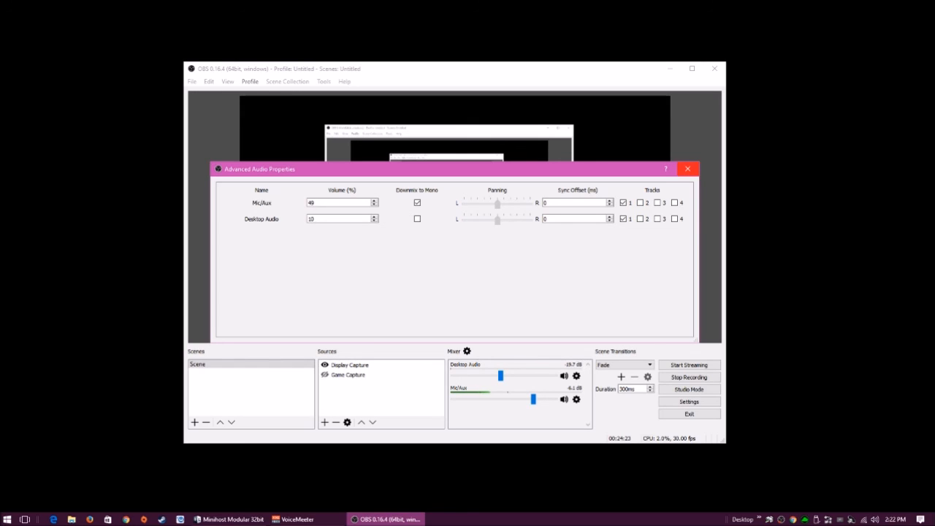
Close the Advanced Audio Properties dialog, keeping Mic/Aux at 49% and Desktop Audio at 10%
click(688, 169)
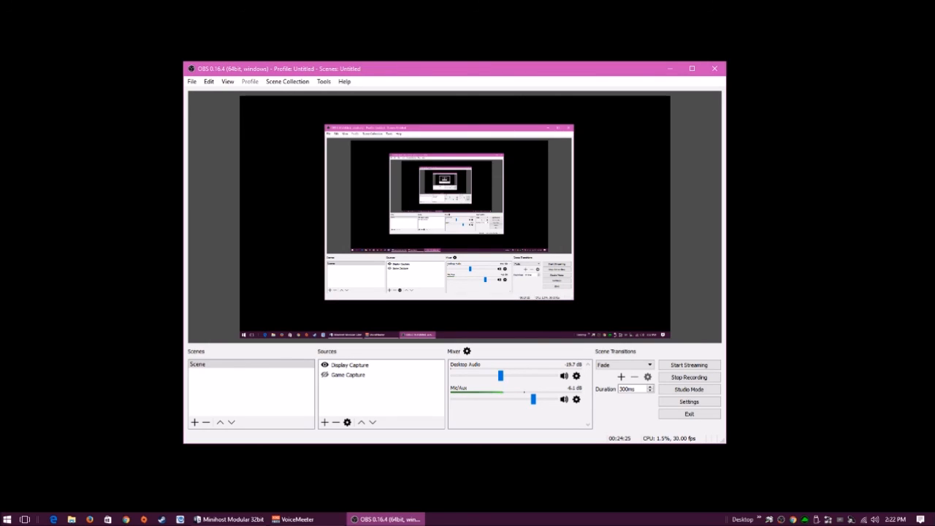